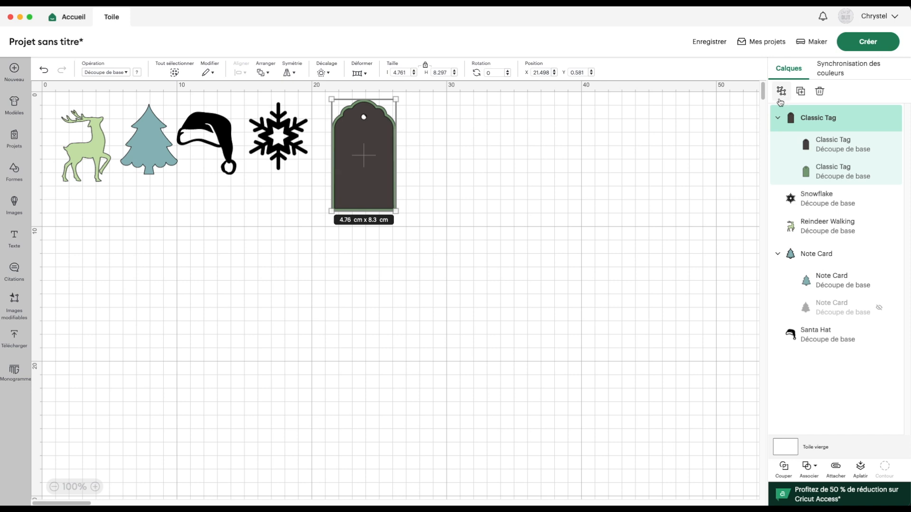
Move the dark and green Classic Tag layers apart, placing them side by side below the row of images
{"action": "left_click_drag", "start_coordinate": [386, 158], "coordinate": [413, 286]}
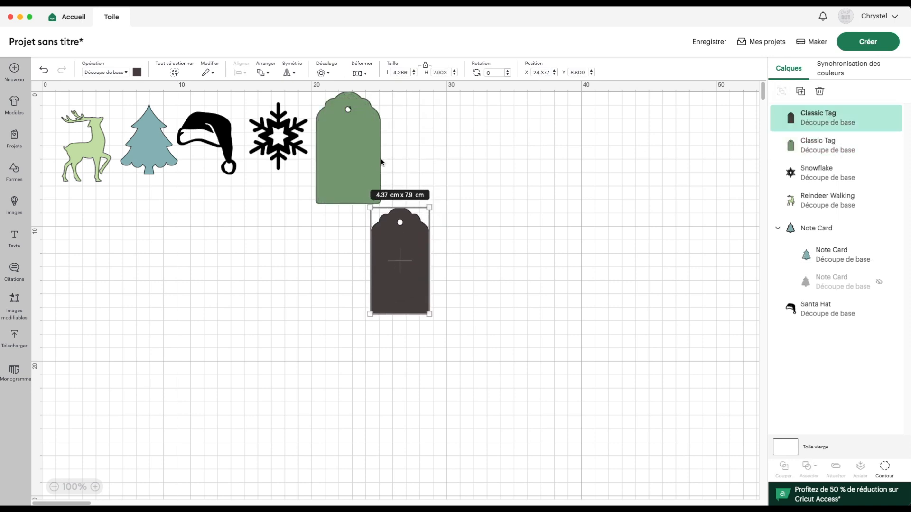
{"action": "left_click_drag", "start_coordinate": [351, 131], "coordinate": [325, 262]}
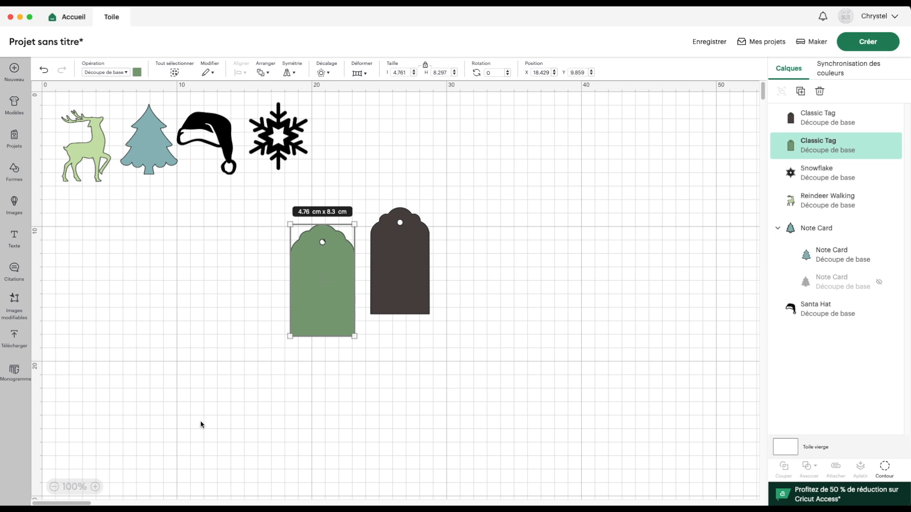
{"action": "left_click", "coordinate": [95, 487]}
{"action": "left_click", "coordinate": [95, 486]}
{"action": "left_click", "coordinate": [95, 487]}
{"action": "left_click", "coordinate": [95, 486]}
{"action": "left_click", "coordinate": [95, 487]}
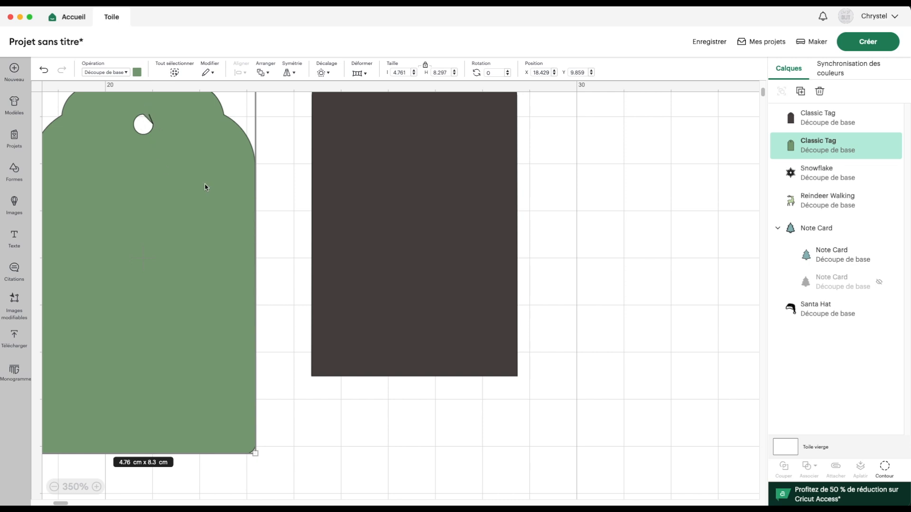
Delete the green Classic Tag, keeping only the dark one on the canvas
{"action": "key", "text": "Delete"}
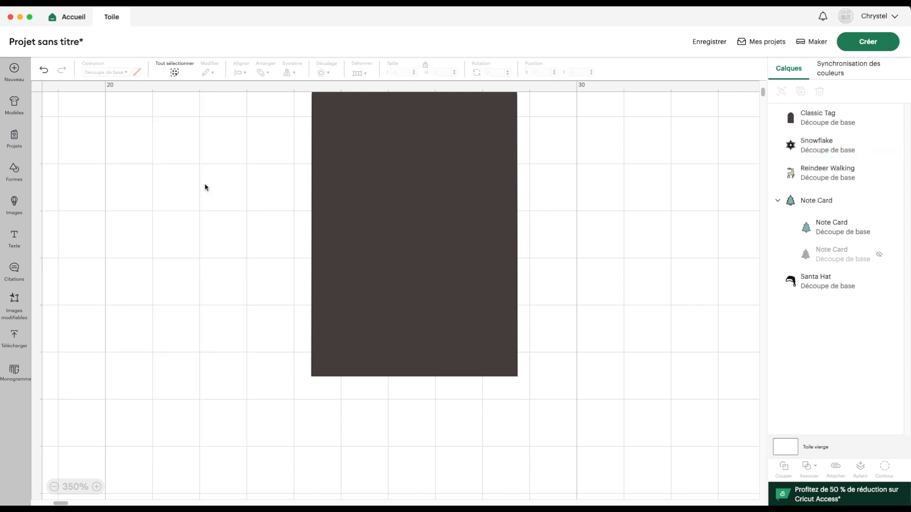
{"action": "scroll", "coordinate": [191, 168], "scroll_direction": "down", "scroll_amount": 3}
{"action": "left_click", "coordinate": [74, 484]}
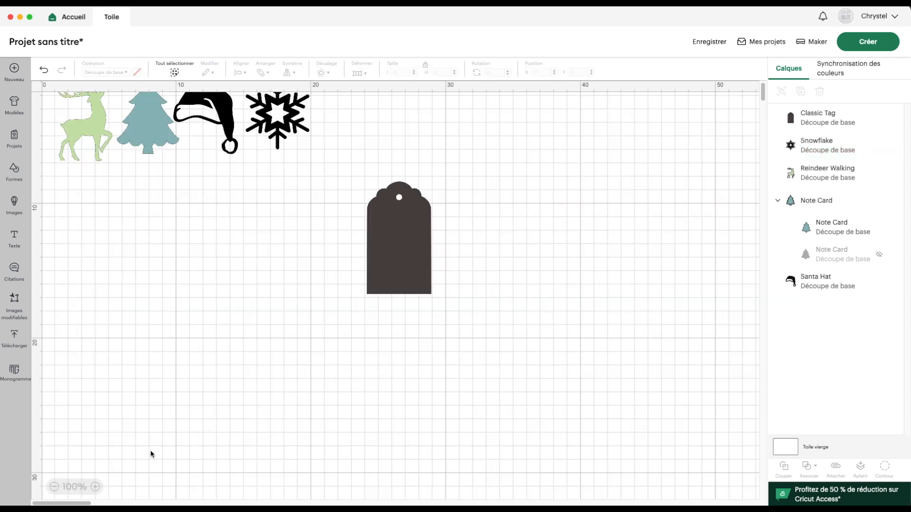
{"action": "scroll", "coordinate": [508, 254], "scroll_direction": "up", "scroll_amount": 2}
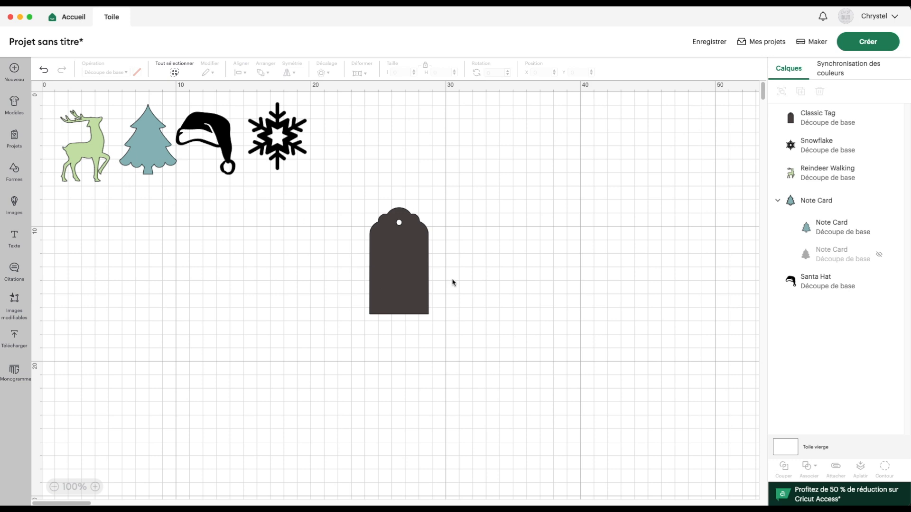
Duplicate the dark Classic Tag three times and spread the copies out on the canvas
{"action": "left_click", "coordinate": [392, 271]}
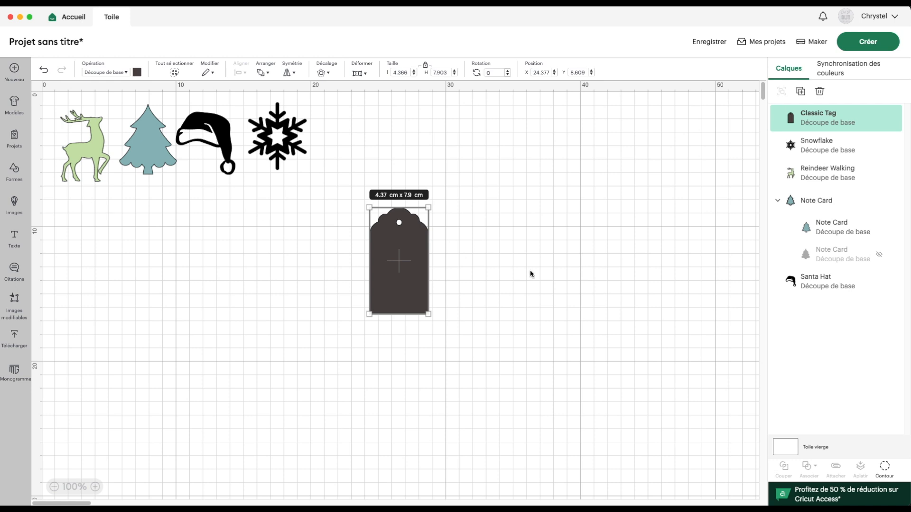
{"action": "left_click", "coordinate": [800, 91]}
{"action": "left_click", "coordinate": [800, 91]}
{"action": "left_click", "coordinate": [800, 91]}
{"action": "left_click_drag", "start_coordinate": [113, 193], "coordinate": [403, 170]}
Recolour all four Classic Tags white
{"action": "left_click_drag", "start_coordinate": [631, 398], "coordinate": [347, 162]}
{"action": "left_click", "coordinate": [135, 72]}
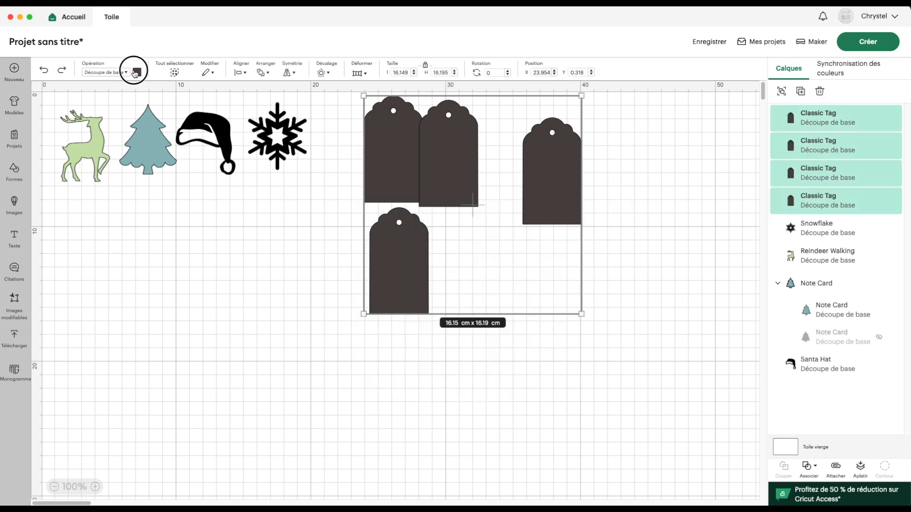
{"action": "left_click", "coordinate": [148, 165]}
{"action": "left_click", "coordinate": [300, 250]}
Move one white tag below the images and place the tree over its bottom edge, brought to the very front
{"action": "left_click_drag", "start_coordinate": [406, 265], "coordinate": [273, 278]}
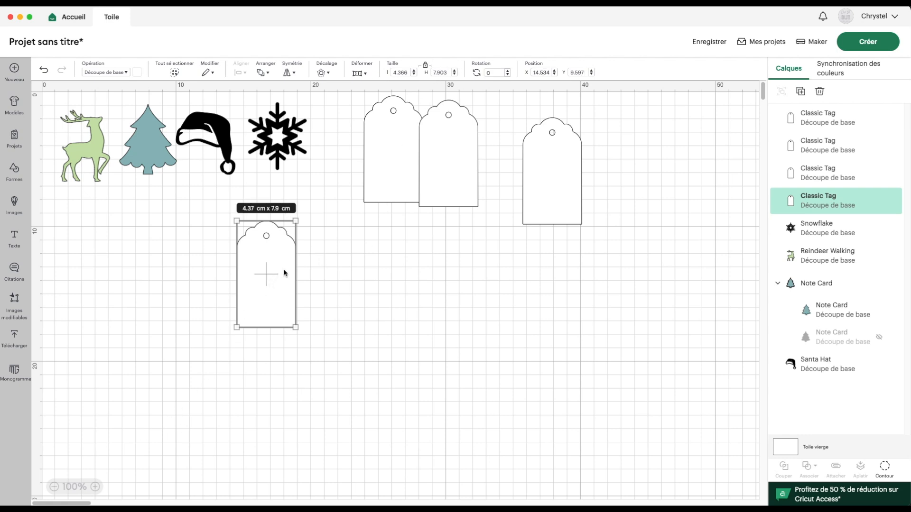
{"action": "left_click_drag", "start_coordinate": [139, 141], "coordinate": [260, 322]}
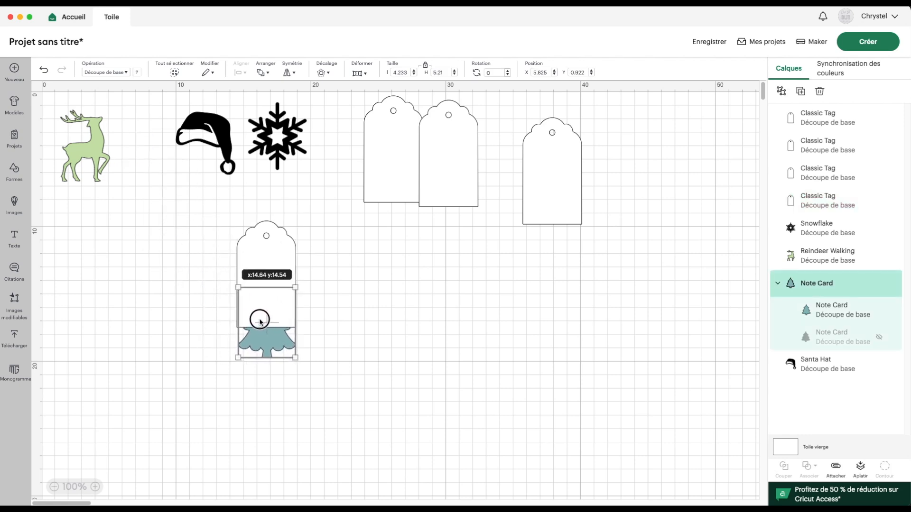
{"action": "left_click", "coordinate": [268, 74]}
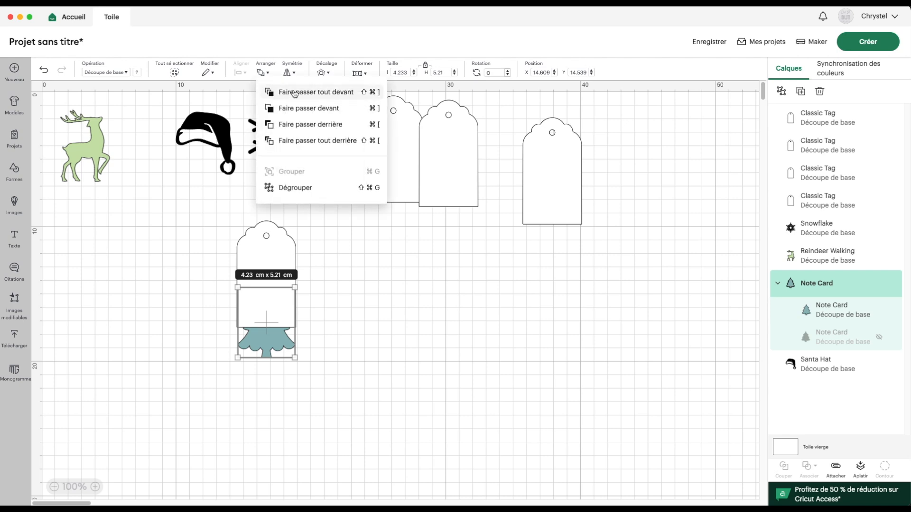
{"action": "left_click", "coordinate": [292, 93]}
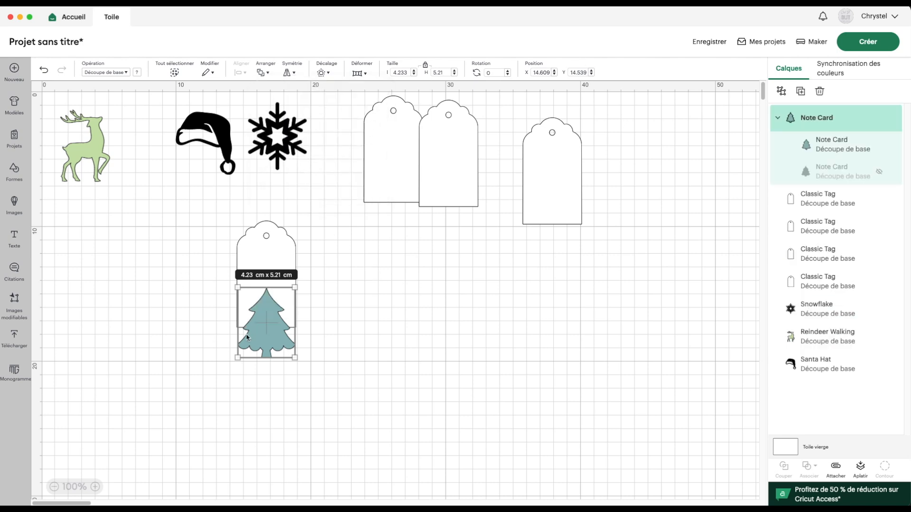
{"action": "left_click", "coordinate": [194, 327]}
{"action": "left_click_drag", "start_coordinate": [263, 343], "coordinate": [264, 353]}
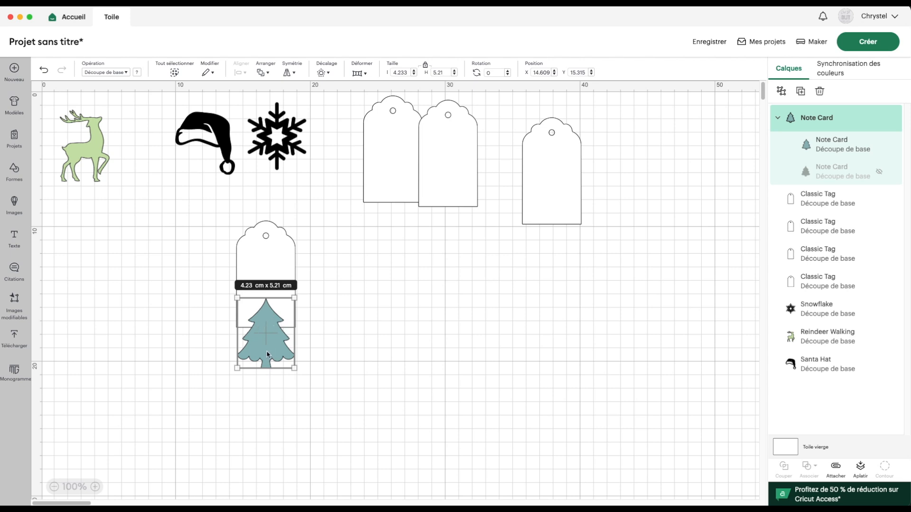
Centre the tree and its tag horizontally on each other
{"action": "key", "text": "Escape"}
{"action": "left_click_drag", "start_coordinate": [188, 286], "coordinate": [306, 370]}
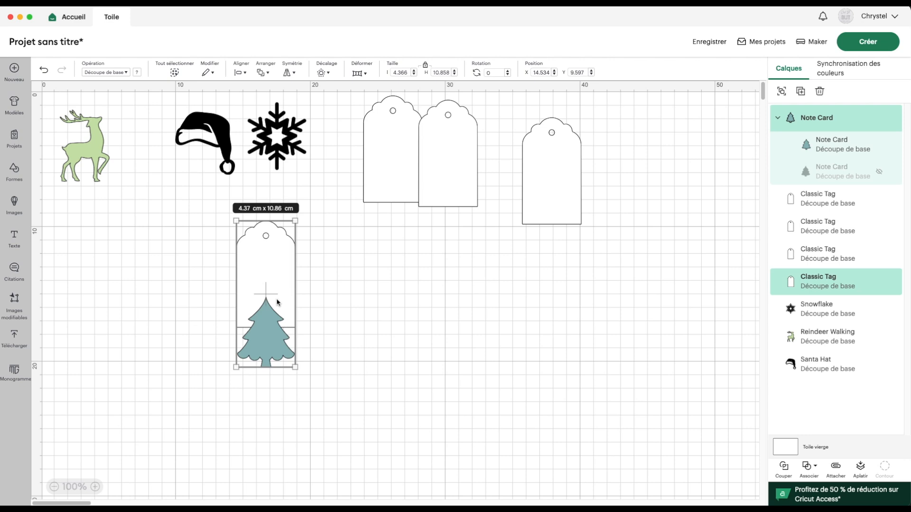
{"action": "left_click", "coordinate": [237, 74]}
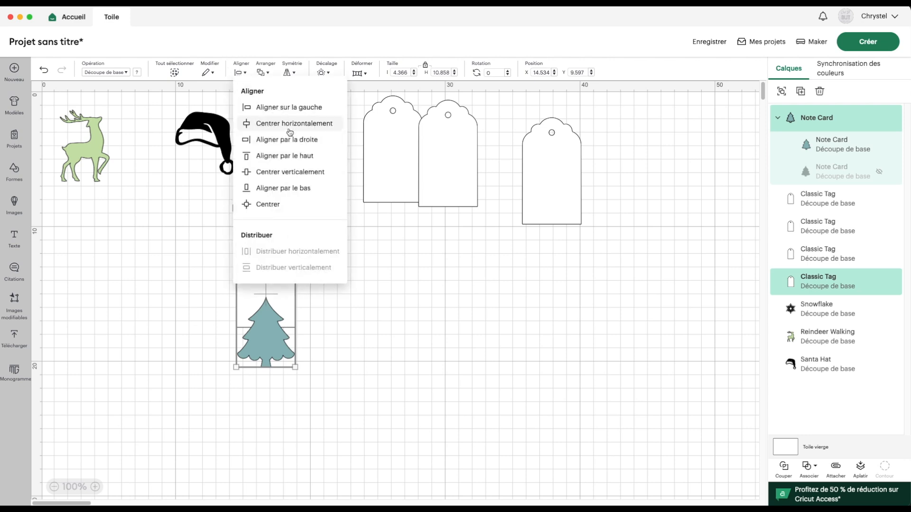
{"action": "left_click", "coordinate": [265, 122]}
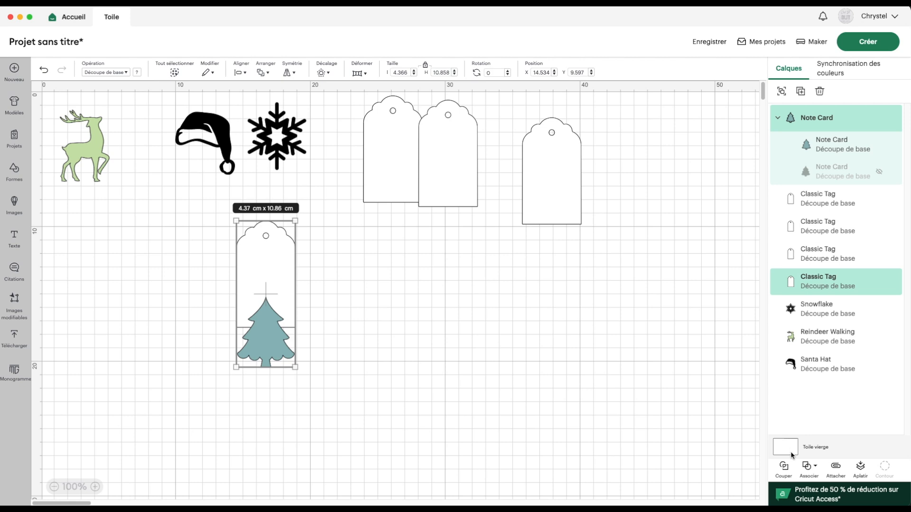
Combine the tree and the tag with the Exclure operation and check the overlapping area of the outline
{"action": "left_click", "coordinate": [811, 468]}
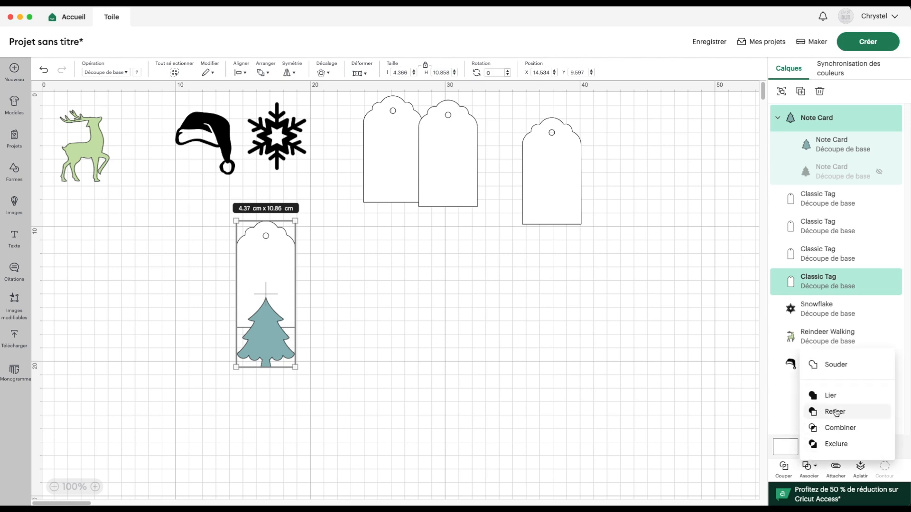
{"action": "left_click", "coordinate": [848, 444]}
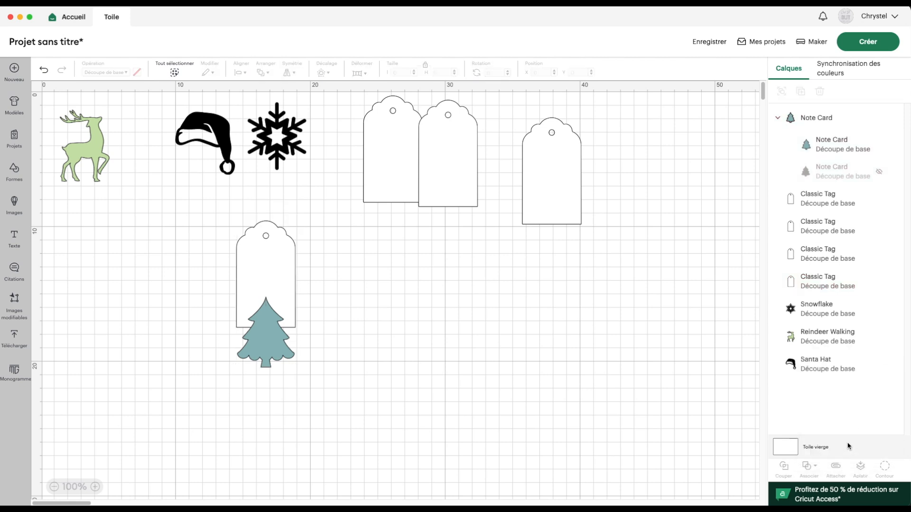
{"action": "left_click", "coordinate": [95, 487]}
{"action": "left_click", "coordinate": [95, 487]}
{"action": "left_click", "coordinate": [95, 487]}
{"action": "scroll", "coordinate": [161, 336], "scroll_direction": "left", "scroll_amount": 5}
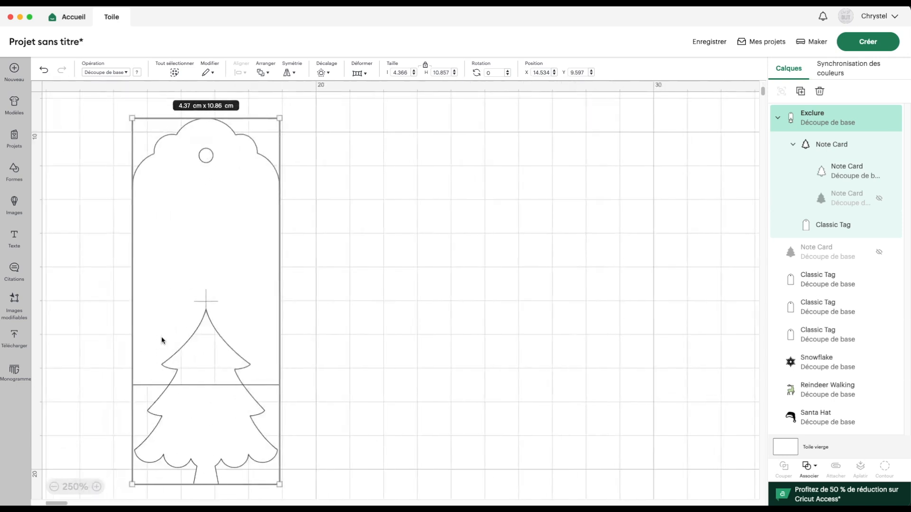
{"action": "left_click", "coordinate": [165, 380]}
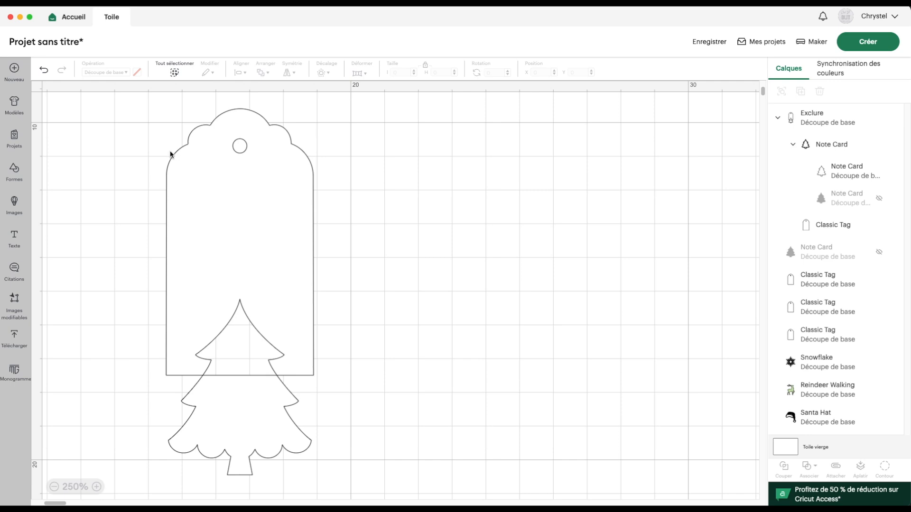
{"action": "scroll", "coordinate": [266, 342], "scroll_direction": "down", "scroll_amount": 1}
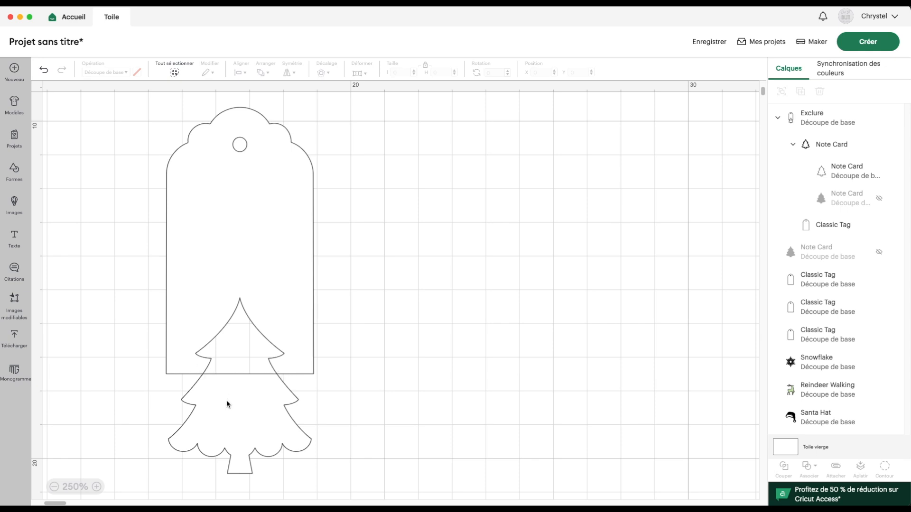
Insert a square, reshape it into a bar about 3.09 x 0.16 cm, and place it across the tree at the tag's bottom edge
{"action": "left_click", "coordinate": [14, 171]}
{"action": "left_click", "coordinate": [123, 227]}
{"action": "left_click_drag", "start_coordinate": [188, 200], "coordinate": [299, 277]}
{"action": "left_click_drag", "start_coordinate": [352, 295], "coordinate": [286, 296]}
{"action": "left_click_drag", "start_coordinate": [236, 203], "coordinate": [243, 368]}
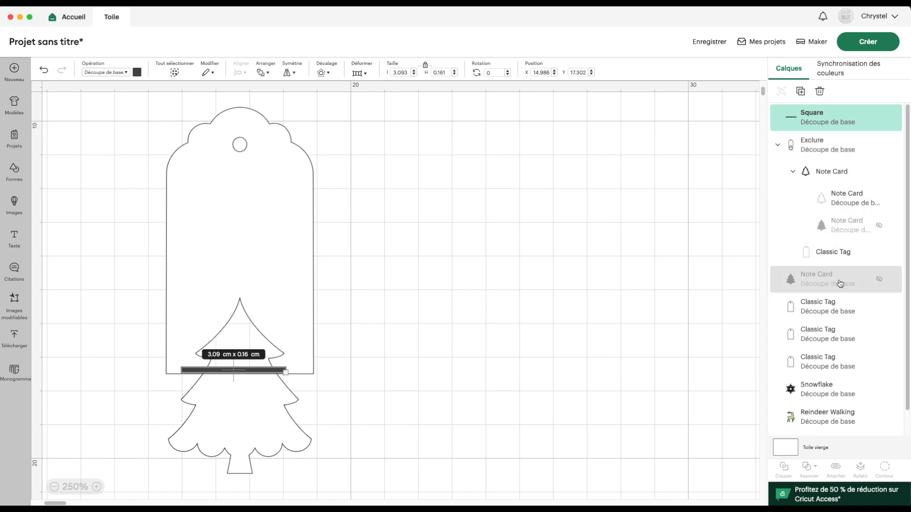
Delete the two hidden Note Card layers, one inside the Exclure group and one below it
{"action": "left_click", "coordinate": [833, 172]}
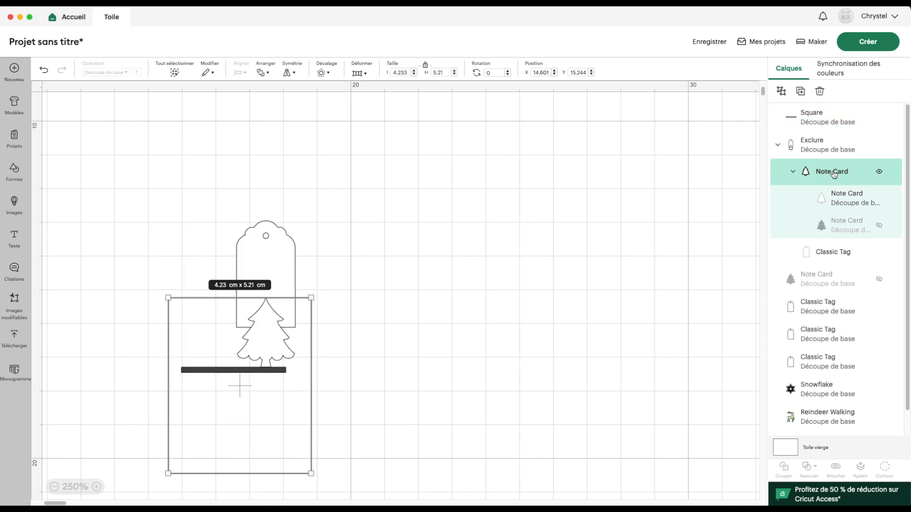
{"action": "left_click", "coordinate": [847, 231]}
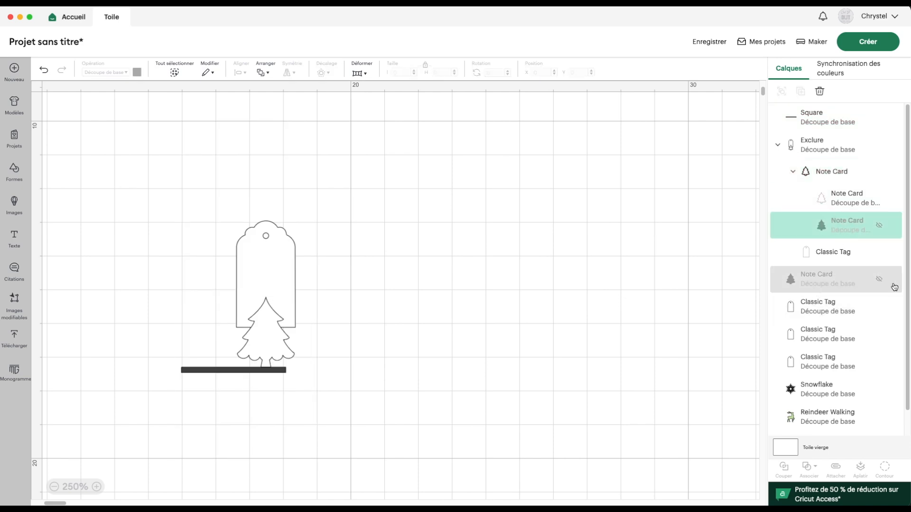
{"action": "left_click", "coordinate": [819, 91]}
{"action": "left_click", "coordinate": [812, 228]}
{"action": "left_click", "coordinate": [819, 91]}
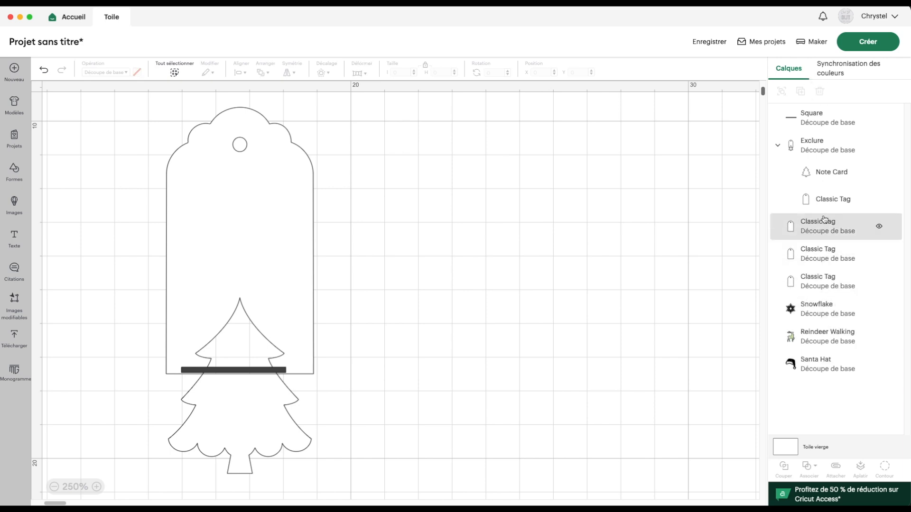
Adjust the thin bar's position over the tree and align it with the bottom of the Classic Tag
{"action": "left_click_drag", "start_coordinate": [227, 371], "coordinate": [229, 370]}
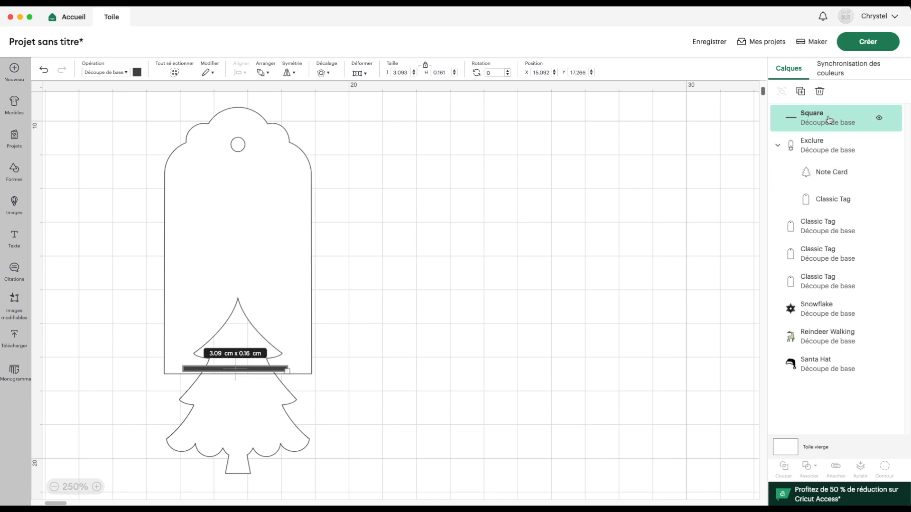
{"action": "left_click", "coordinate": [828, 201], "text": "shift"}
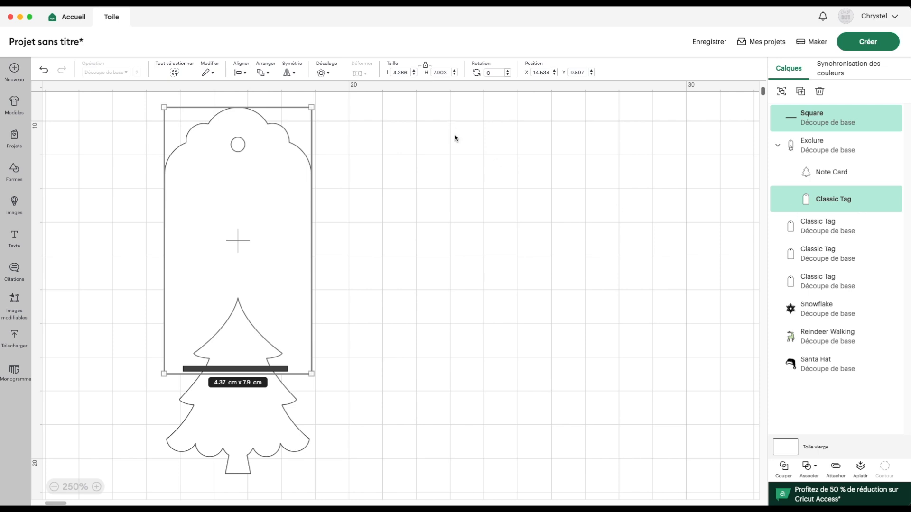
{"action": "left_click", "coordinate": [241, 73]}
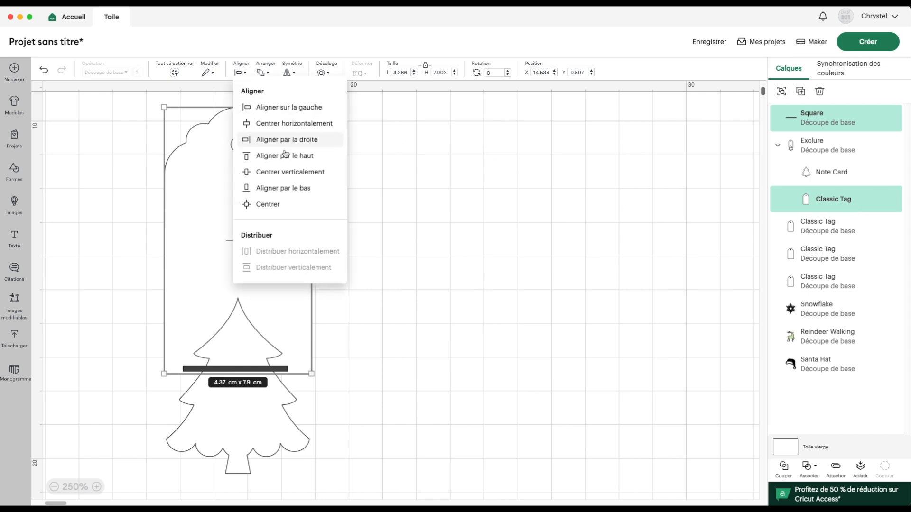
{"action": "left_click", "coordinate": [297, 190]}
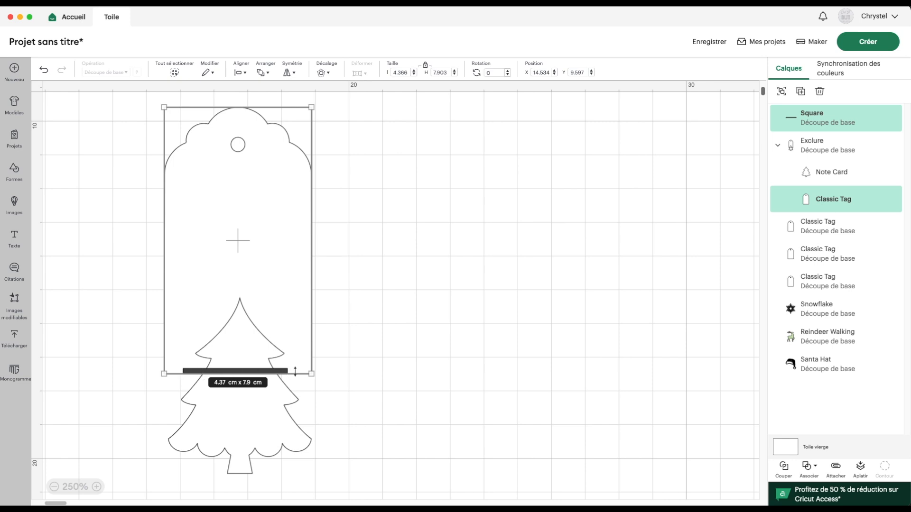
{"action": "left_click", "coordinate": [467, 371]}
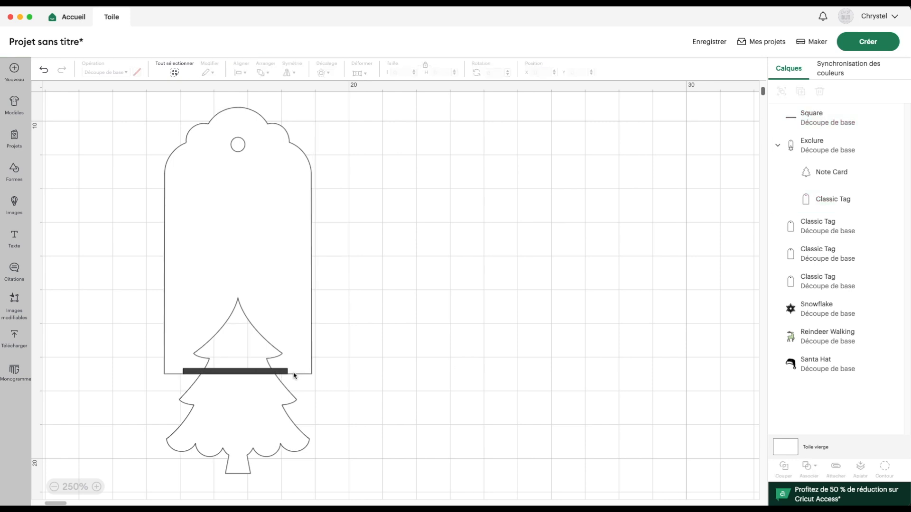
Unite the bar with the excluded tag-and-tree shape using Lier, and colour the result light green
{"action": "left_click_drag", "start_coordinate": [126, 305], "coordinate": [266, 463]}
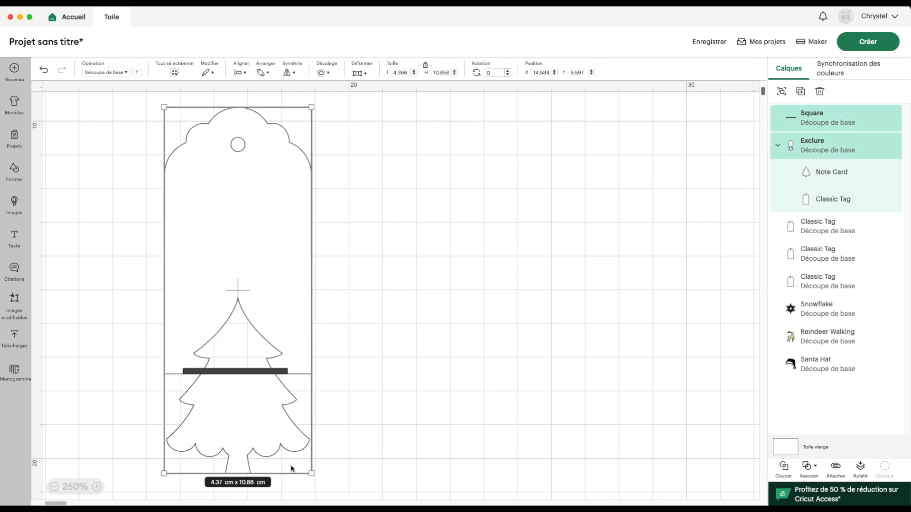
{"action": "left_click", "coordinate": [809, 465]}
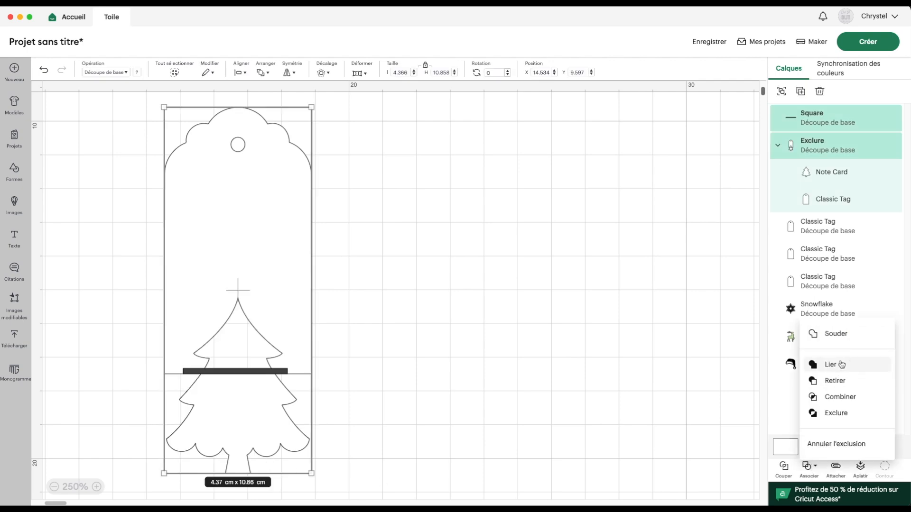
{"action": "left_click", "coordinate": [841, 364]}
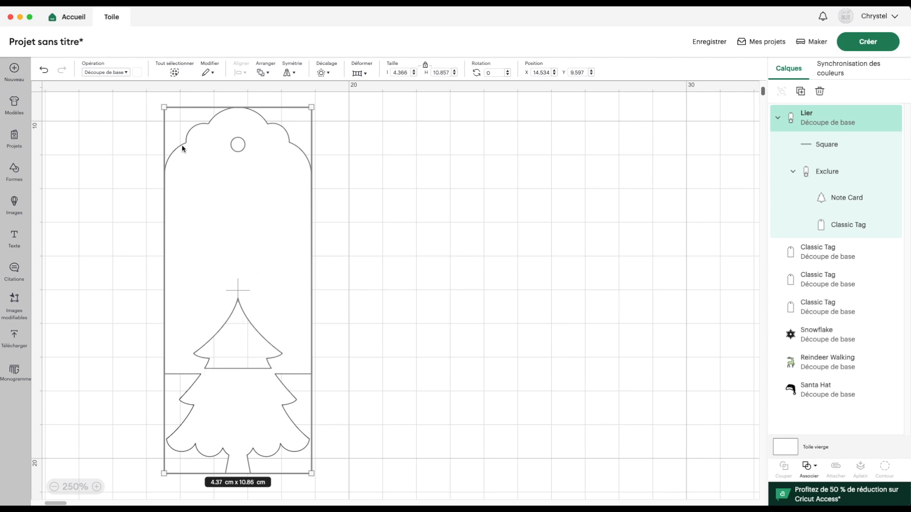
{"action": "left_click", "coordinate": [137, 73]}
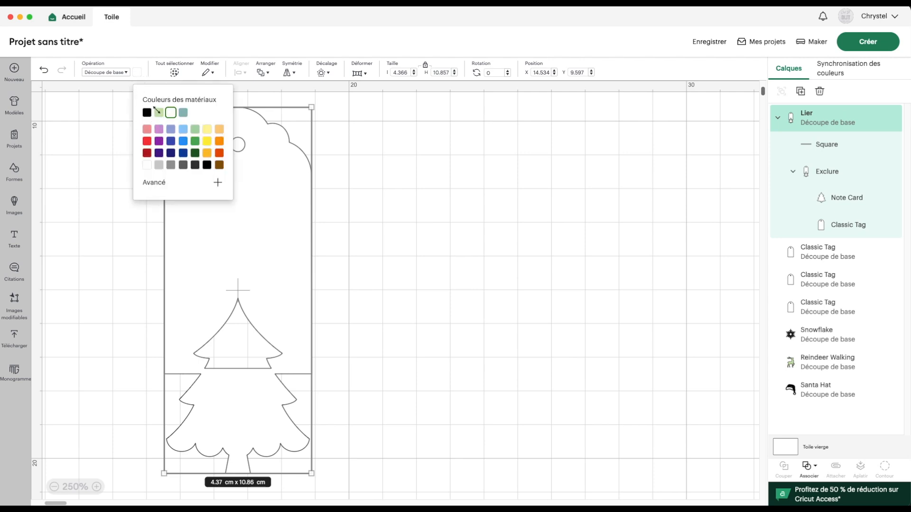
{"action": "left_click", "coordinate": [157, 112]}
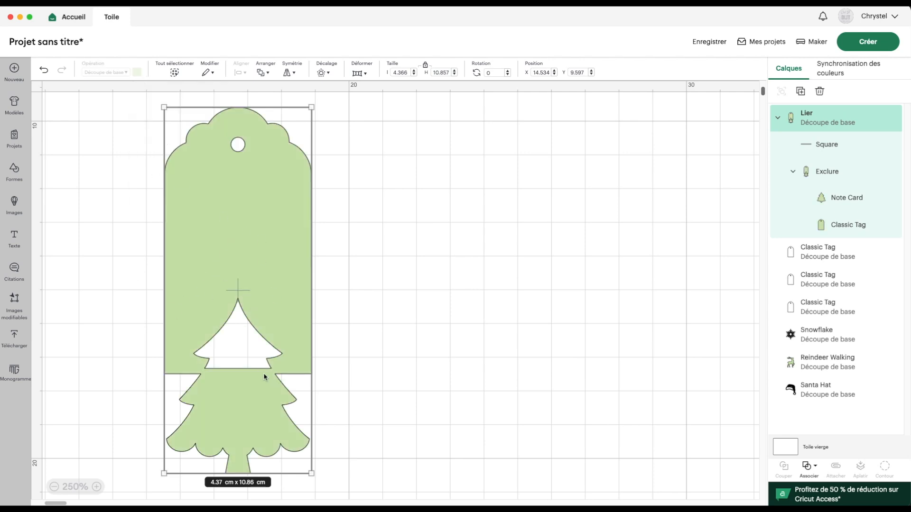
Move the green tree tag to the far side of the canvas and bring a blank Classic Tag into the open area
{"action": "left_click", "coordinate": [76, 487]}
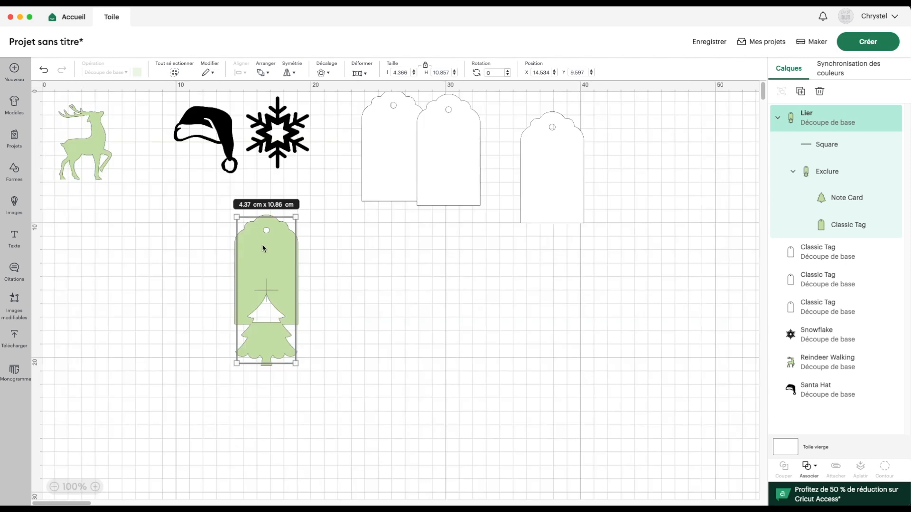
{"action": "left_click_drag", "start_coordinate": [266, 250], "coordinate": [633, 127]}
{"action": "left_click_drag", "start_coordinate": [565, 152], "coordinate": [275, 260]}
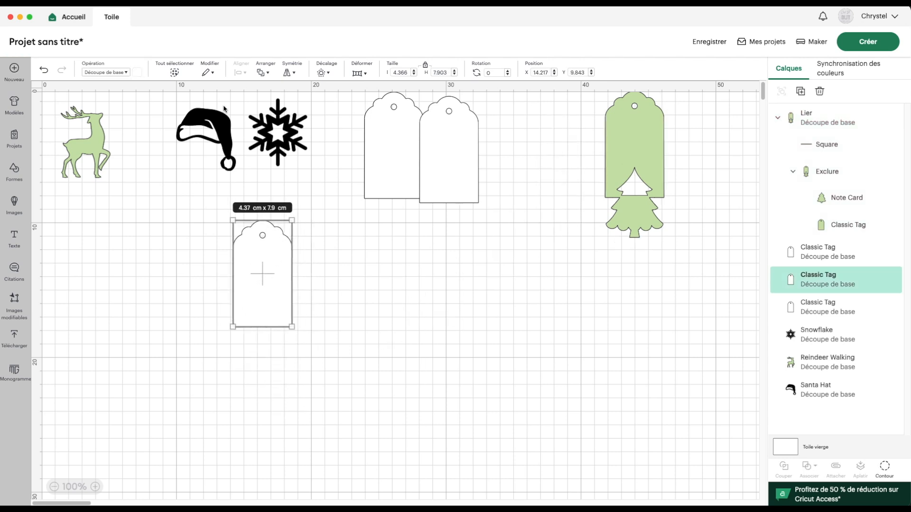
Place the Santa hat over the lower edge of the blank tag and bring it to the front
{"action": "left_click_drag", "start_coordinate": [217, 121], "coordinate": [273, 314]}
{"action": "left_click", "coordinate": [262, 73]}
{"action": "left_click", "coordinate": [294, 92]}
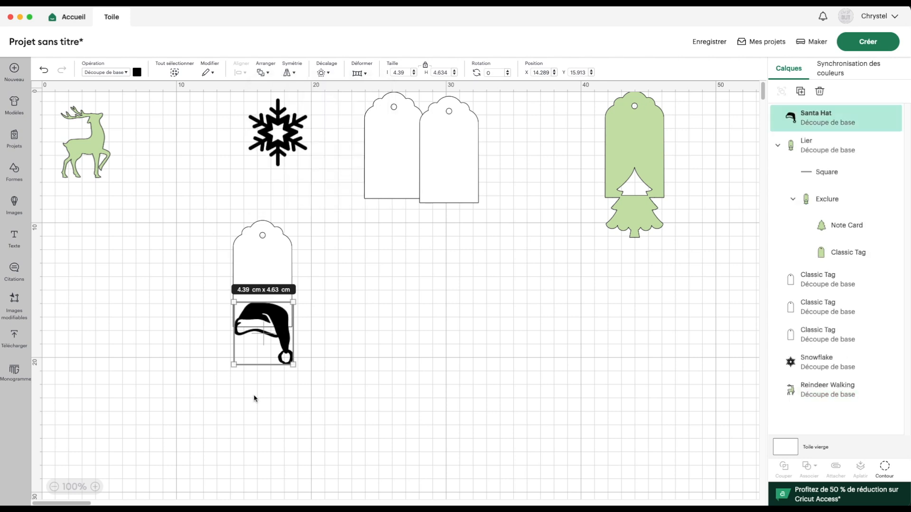
Shrink the Santa hat to fit within the tag's width and position it so it straddles the tag's bottom edge
{"action": "left_click", "coordinate": [95, 486]}
{"action": "left_click", "coordinate": [95, 487]}
{"action": "left_click", "coordinate": [95, 487]}
{"action": "scroll", "coordinate": [148, 396], "scroll_direction": "left", "scroll_amount": 2}
{"action": "scroll", "coordinate": [147, 396], "scroll_direction": "up", "scroll_amount": 1}
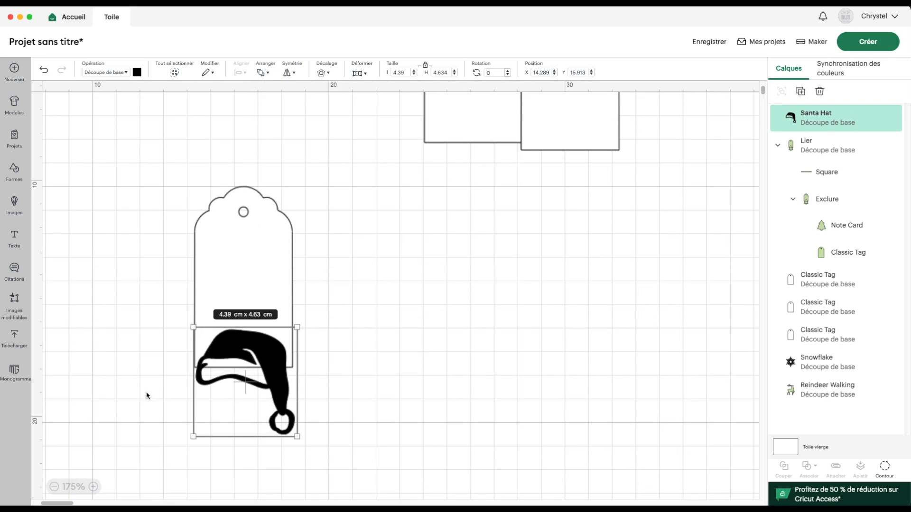
{"action": "scroll", "coordinate": [280, 373], "scroll_direction": "left", "scroll_amount": 1}
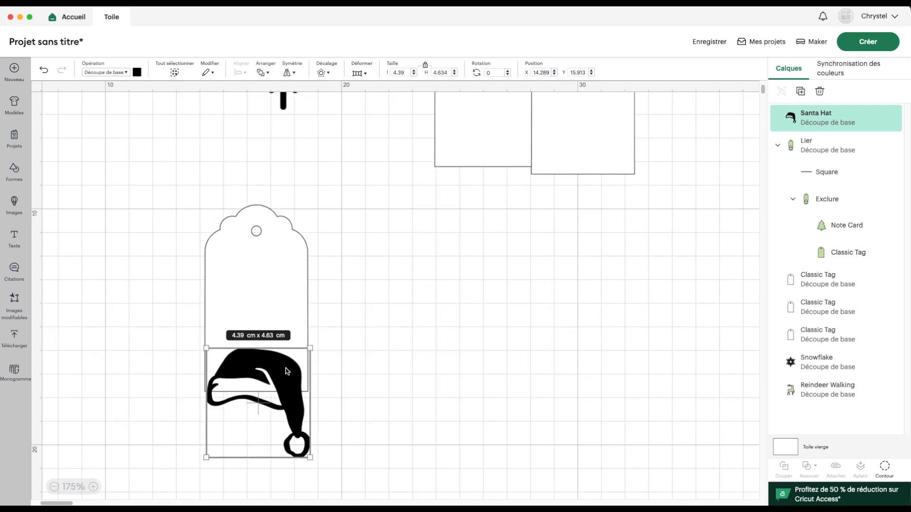
{"action": "mouse_move", "coordinate": [242, 362]}
{"action": "left_mouse_down"}
{"action": "mouse_move", "coordinate": [254, 366]}
{"action": "mouse_move", "coordinate": [245, 370]}
{"action": "left_mouse_up"}
{"action": "left_click_drag", "start_coordinate": [313, 465], "coordinate": [275, 427]}
{"action": "left_click_drag", "start_coordinate": [252, 370], "coordinate": [273, 388]}
Centre the Santa hat and the blank tag horizontally on each other
{"action": "left_click_drag", "start_coordinate": [178, 343], "coordinate": [316, 488]}
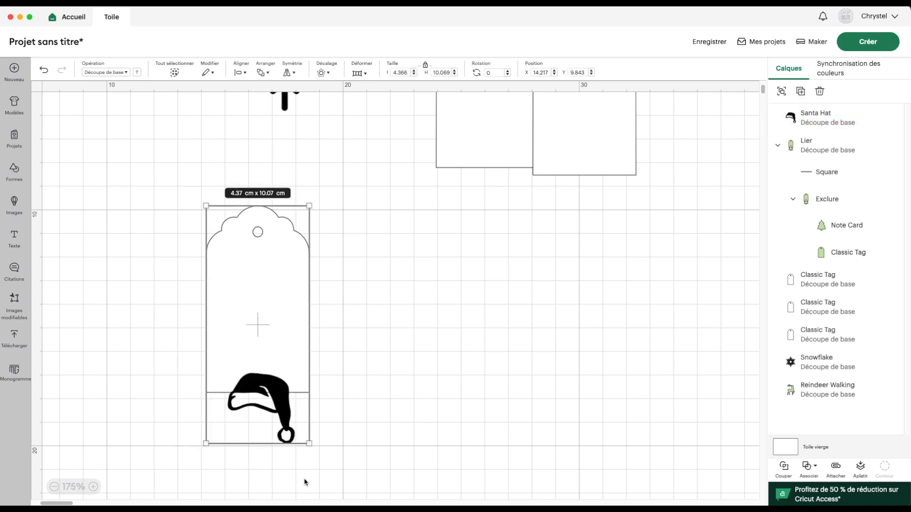
{"action": "left_click", "coordinate": [243, 74]}
{"action": "left_click", "coordinate": [278, 124]}
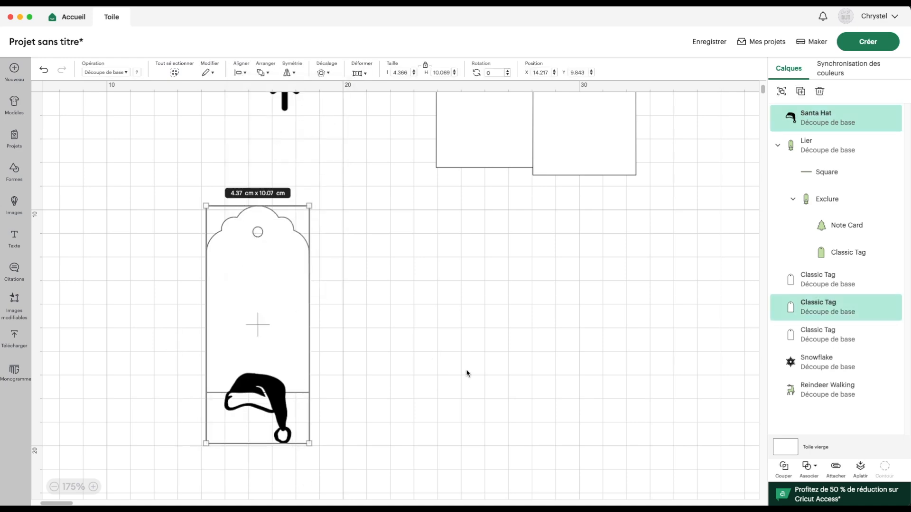
Combine the Santa hat and tag with Exclure and colour the resulting shape red
{"action": "left_click", "coordinate": [813, 470]}
{"action": "left_click", "coordinate": [840, 444]}
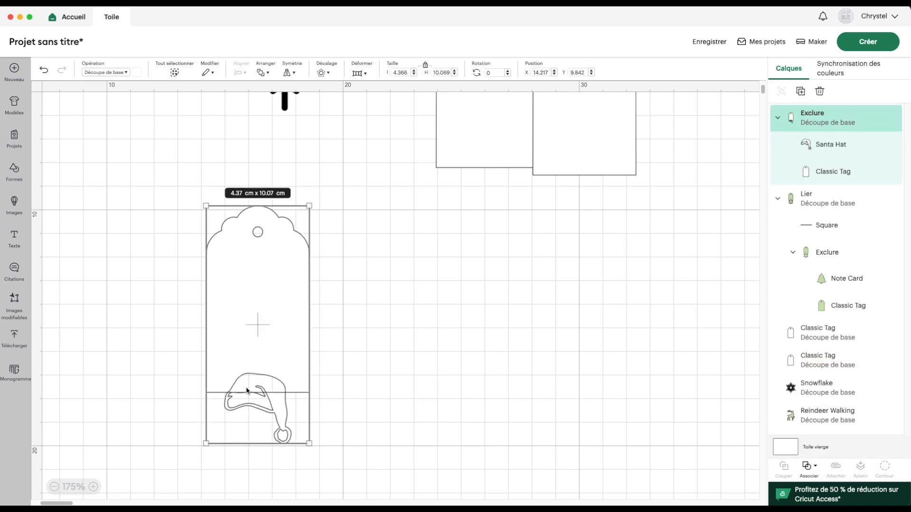
{"action": "left_click", "coordinate": [93, 486]}
{"action": "left_click", "coordinate": [94, 487]}
{"action": "scroll", "coordinate": [194, 436], "scroll_direction": "left", "scroll_amount": 2}
{"action": "scroll", "coordinate": [194, 435], "scroll_direction": "down", "scroll_amount": 3}
{"action": "scroll", "coordinate": [194, 434], "scroll_direction": "down", "scroll_amount": 1}
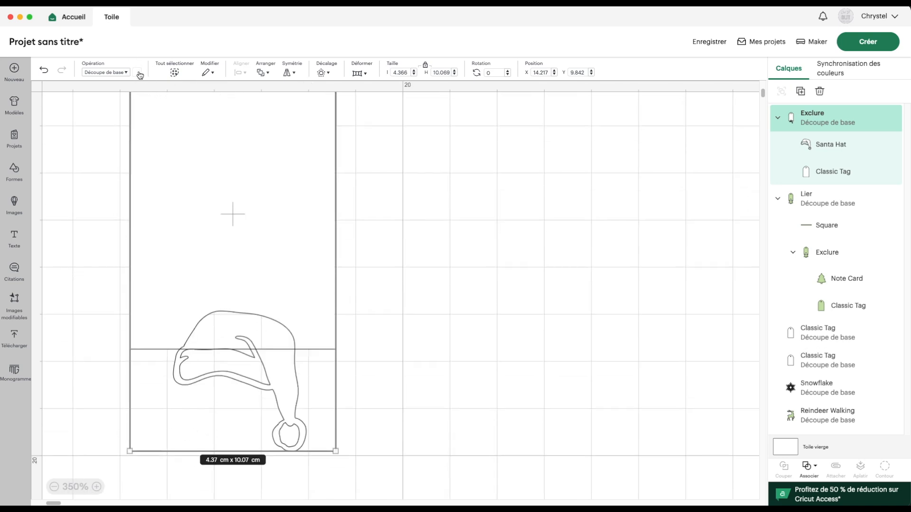
{"action": "left_click", "coordinate": [137, 72]}
{"action": "left_click", "coordinate": [189, 115]}
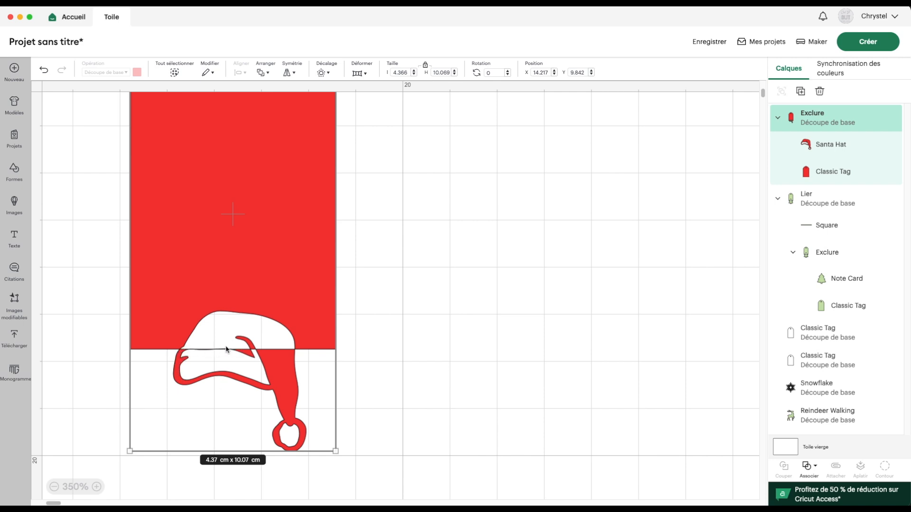
Insert a square with unlocked proportions, reshape it into a bar about 4.01 x 0.11 cm, and place it across the hat
{"action": "left_click", "coordinate": [14, 170]}
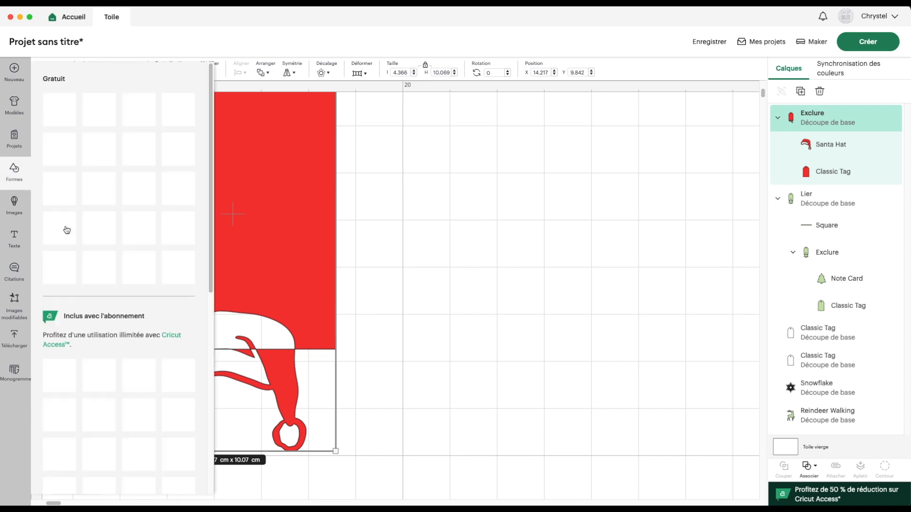
{"action": "left_click", "coordinate": [142, 232]}
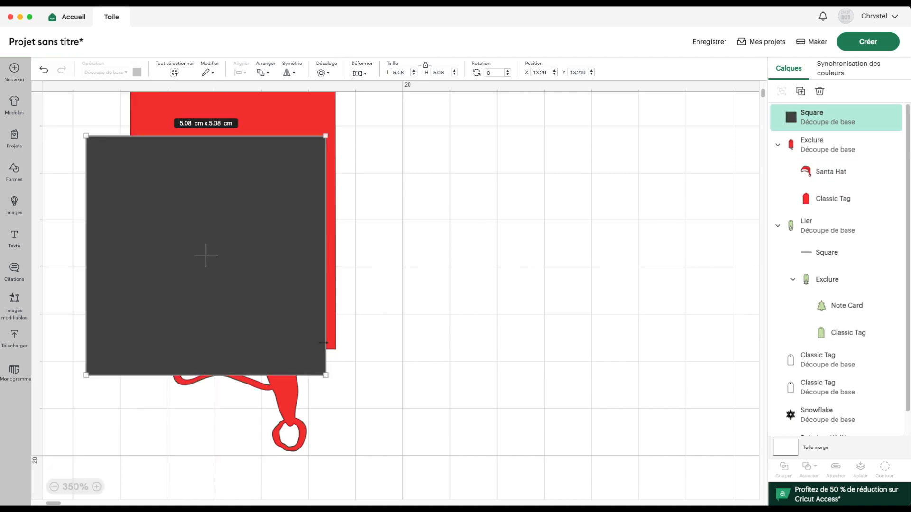
{"action": "left_click", "coordinate": [425, 65]}
{"action": "left_click_drag", "start_coordinate": [292, 136], "coordinate": [327, 344]}
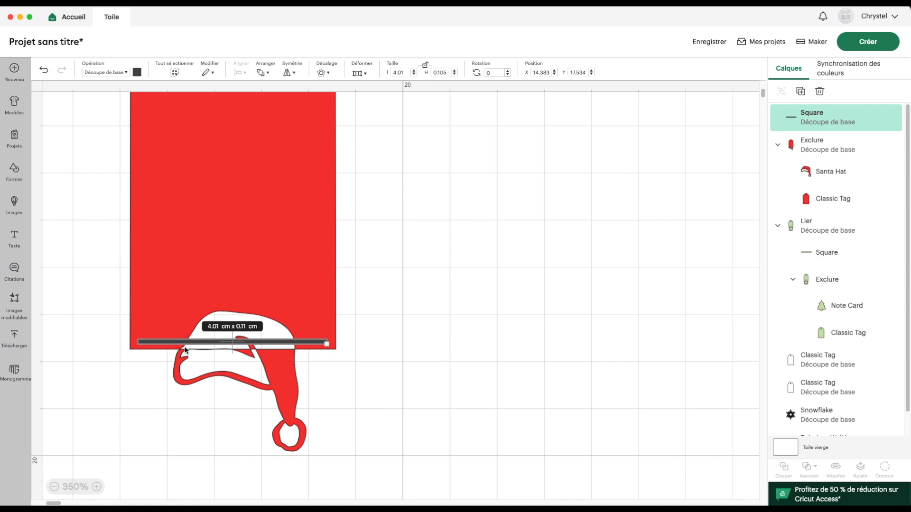
Lower the bar to the red tag's bottom edge and set its height to 0.1 cm
{"action": "left_click", "coordinate": [97, 487]}
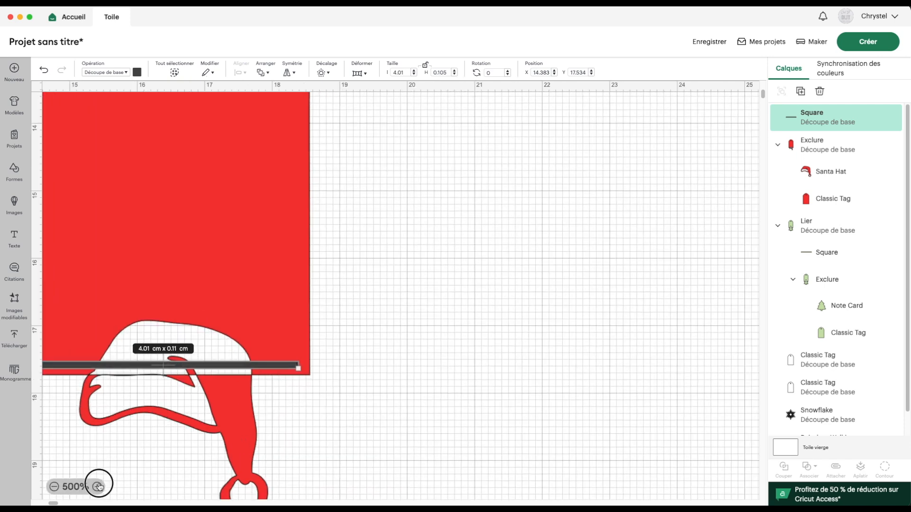
{"action": "left_click", "coordinate": [97, 487]}
{"action": "scroll", "coordinate": [170, 401], "scroll_direction": "up", "scroll_amount": 3}
{"action": "scroll", "coordinate": [168, 400], "scroll_direction": "left", "scroll_amount": 5}
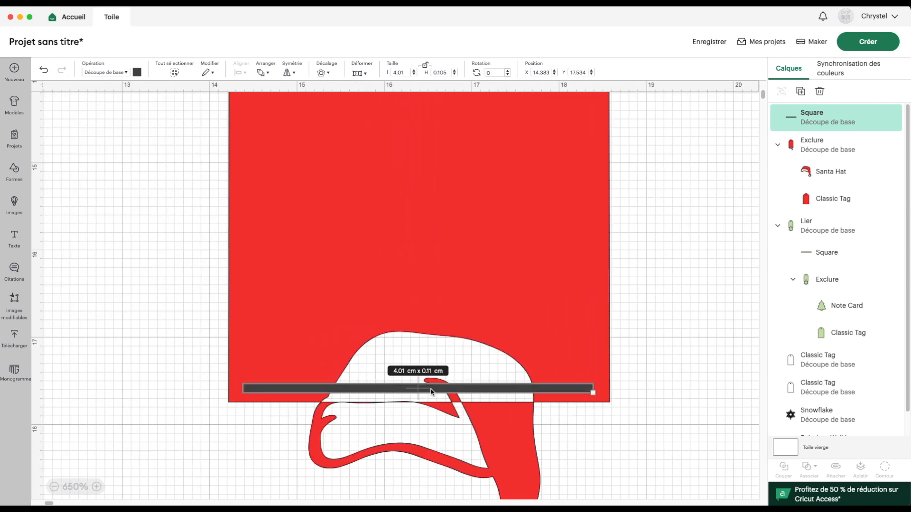
{"action": "left_click", "coordinate": [358, 389]}
{"action": "left_click_drag", "start_coordinate": [358, 389], "coordinate": [358, 399]}
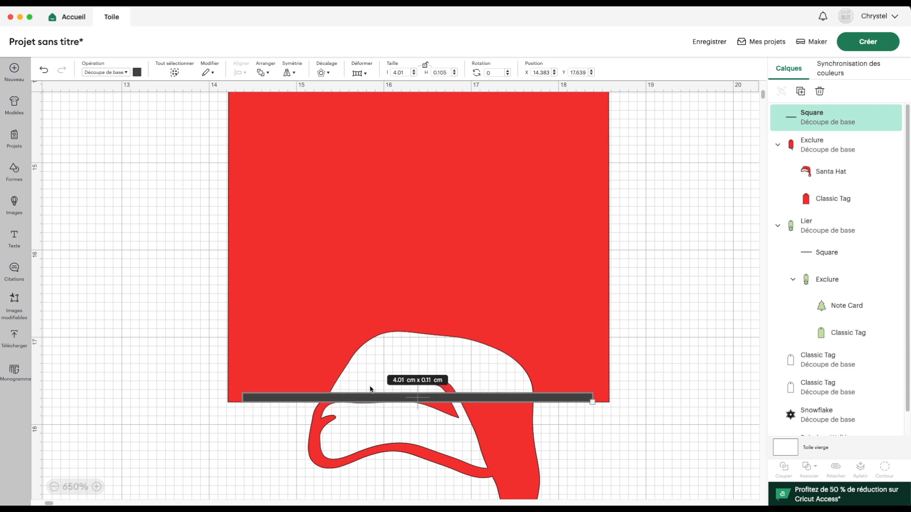
{"action": "left_click_drag", "start_coordinate": [440, 70], "coordinate": [461, 75]}
{"action": "key", "text": "BackSpace"}
{"action": "key", "text": "Return"}
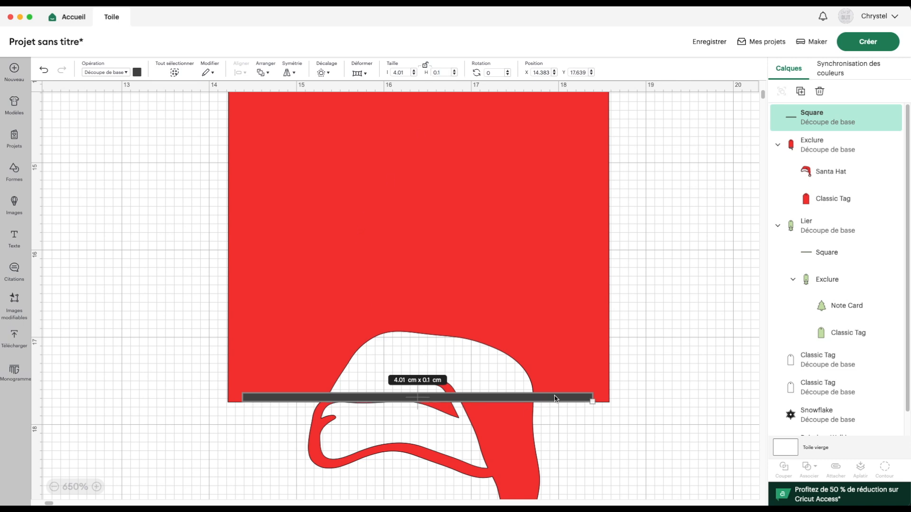
Reposition the bar slightly over the hat and align it with the bottom of the red Classic Tag
{"action": "left_click_drag", "start_coordinate": [559, 401], "coordinate": [562, 394]}
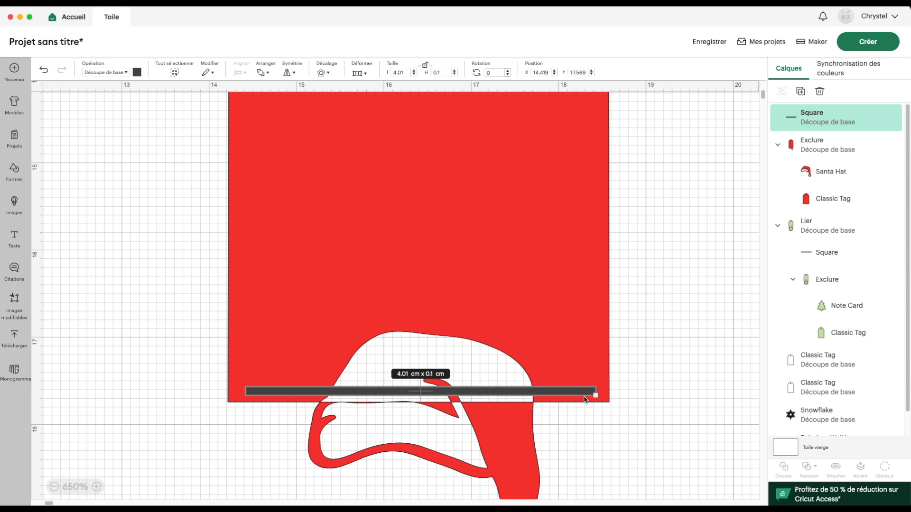
{"action": "scroll", "coordinate": [593, 248], "scroll_direction": "left", "scroll_amount": 3}
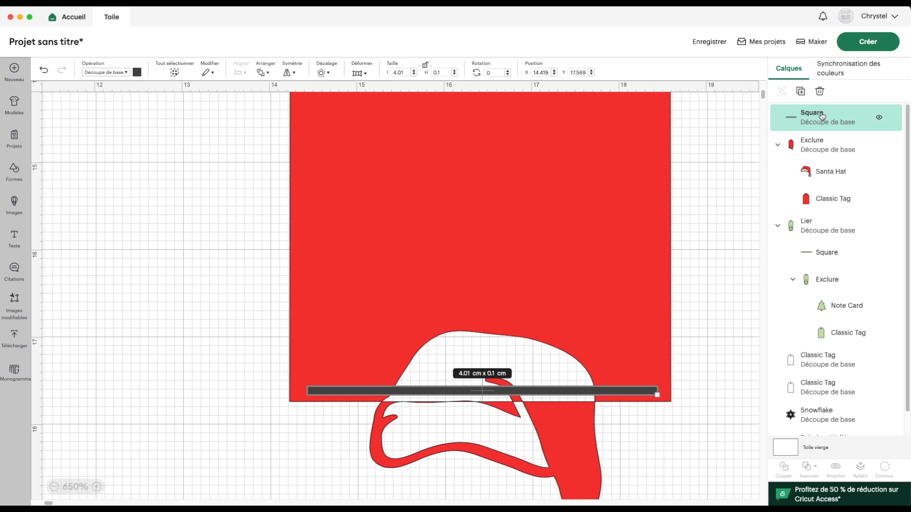
{"action": "scroll", "coordinate": [556, 245], "scroll_direction": "right", "scroll_amount": 3}
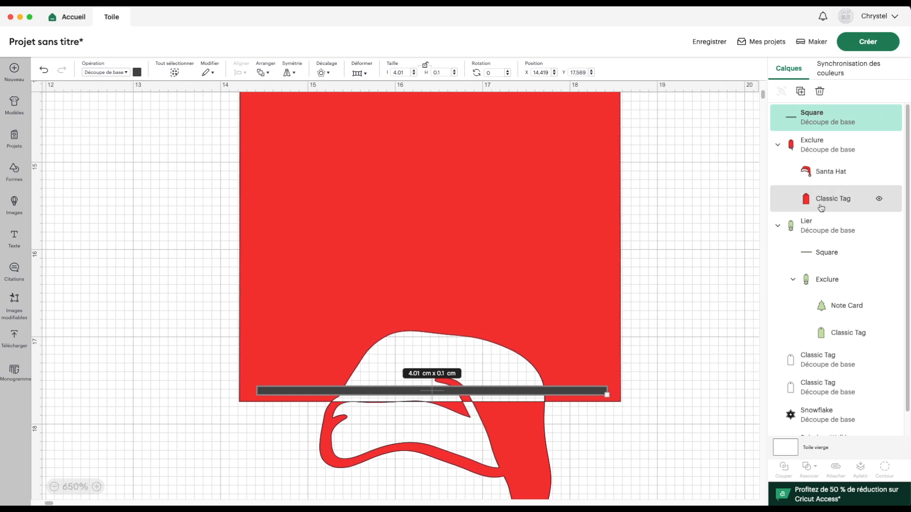
{"action": "left_click", "coordinate": [824, 202], "text": "shift"}
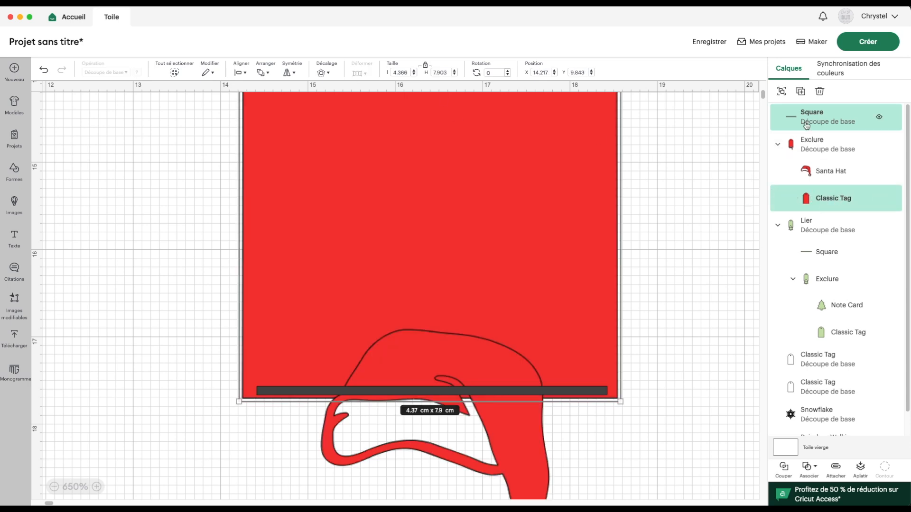
{"action": "left_click", "coordinate": [242, 72]}
{"action": "left_click", "coordinate": [287, 187]}
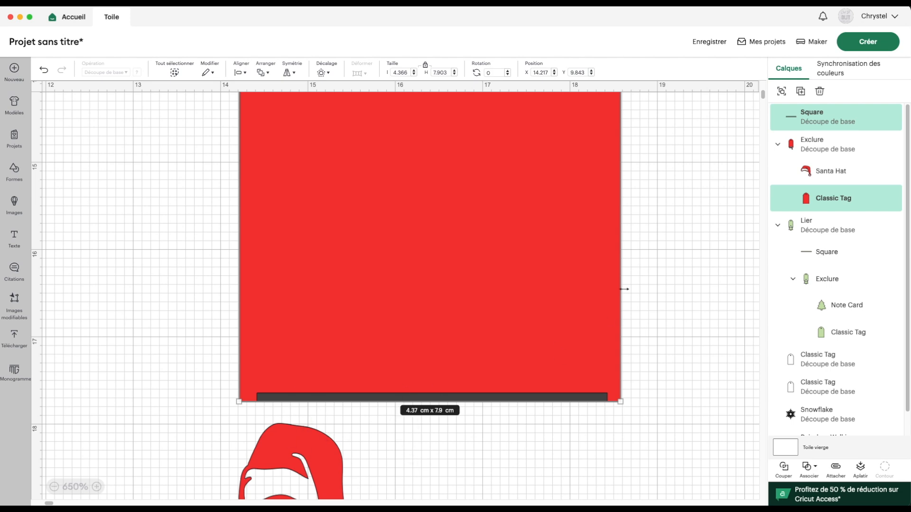
{"action": "left_click", "coordinate": [708, 221]}
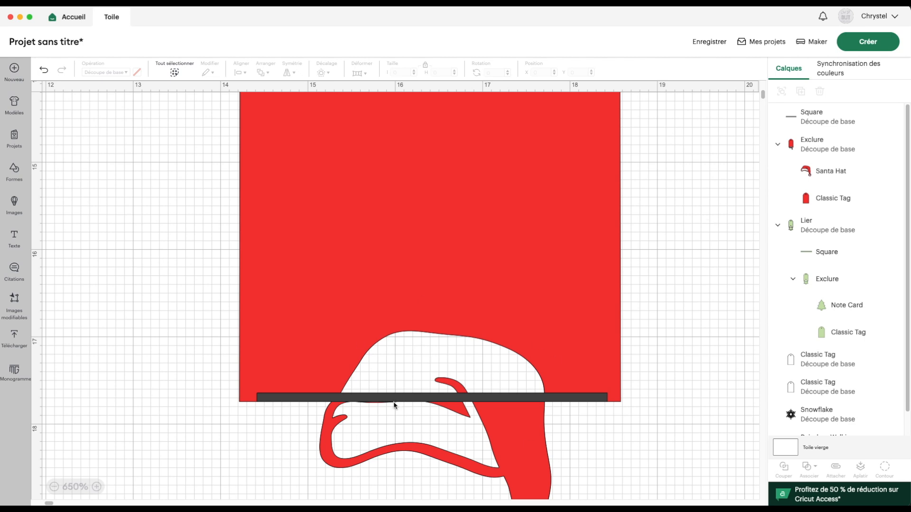
Unite the bar with the excluded tag-and-hat shape using Lier
{"action": "left_click_drag", "start_coordinate": [193, 339], "coordinate": [296, 457]}
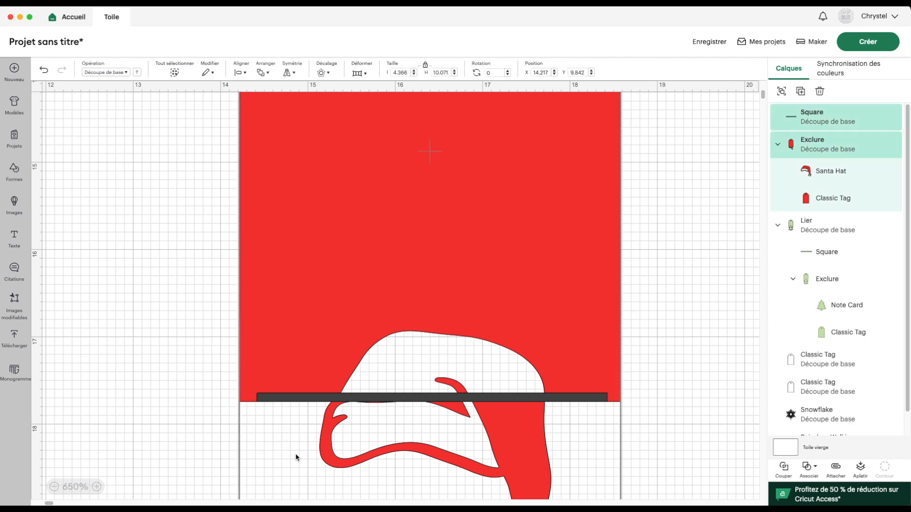
{"action": "left_click", "coordinate": [807, 467]}
{"action": "left_click", "coordinate": [829, 366]}
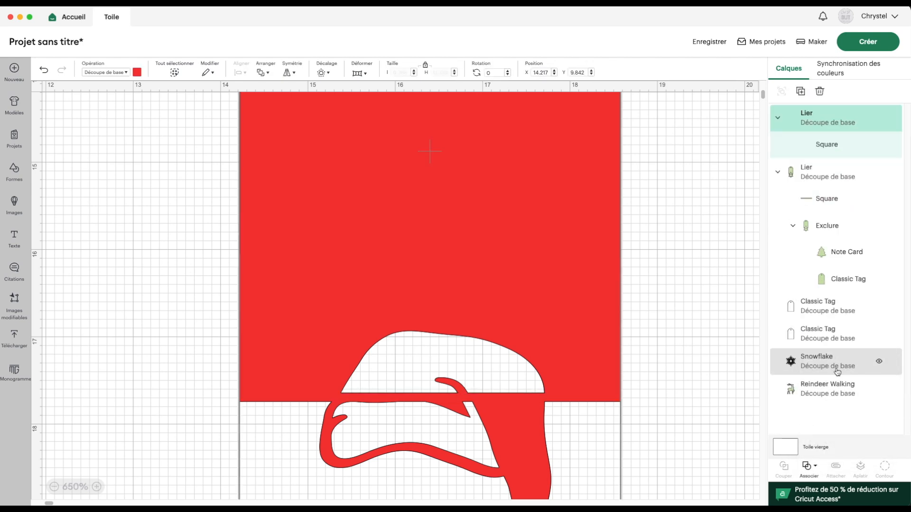
{"action": "left_click", "coordinate": [73, 488]}
{"action": "left_click", "coordinate": [249, 359]}
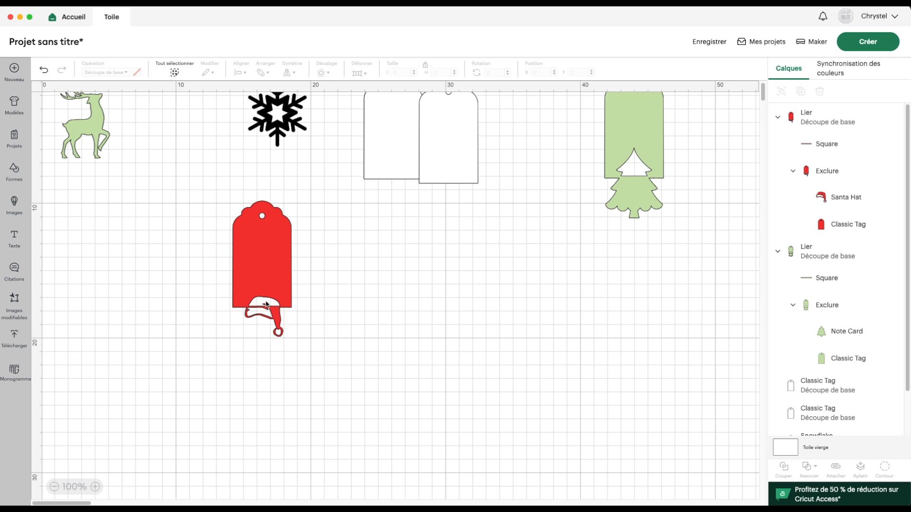
Move the red hat tag beside the green tree tag, and gather the reindeer and a blank Classic Tag in the open area
{"action": "left_click_drag", "start_coordinate": [272, 237], "coordinate": [561, 147]}
{"action": "left_click_drag", "start_coordinate": [95, 154], "coordinate": [332, 356]}
{"action": "left_click_drag", "start_coordinate": [388, 166], "coordinate": [316, 283]}
Bring the reindeer to the front and position it over the lower part of the blank tag
{"action": "left_click_drag", "start_coordinate": [340, 368], "coordinate": [330, 336]}
{"action": "left_click", "coordinate": [268, 73]}
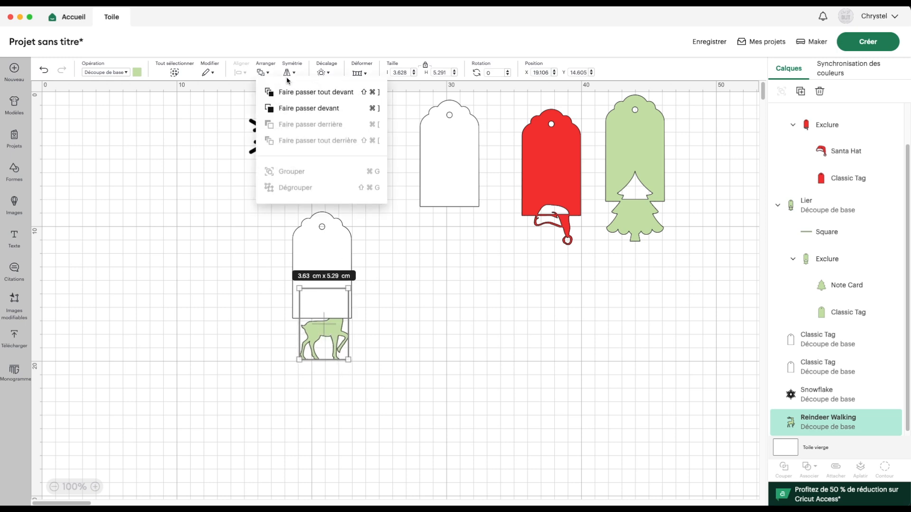
{"action": "left_click", "coordinate": [336, 95]}
{"action": "left_click_drag", "start_coordinate": [328, 333], "coordinate": [331, 325]}
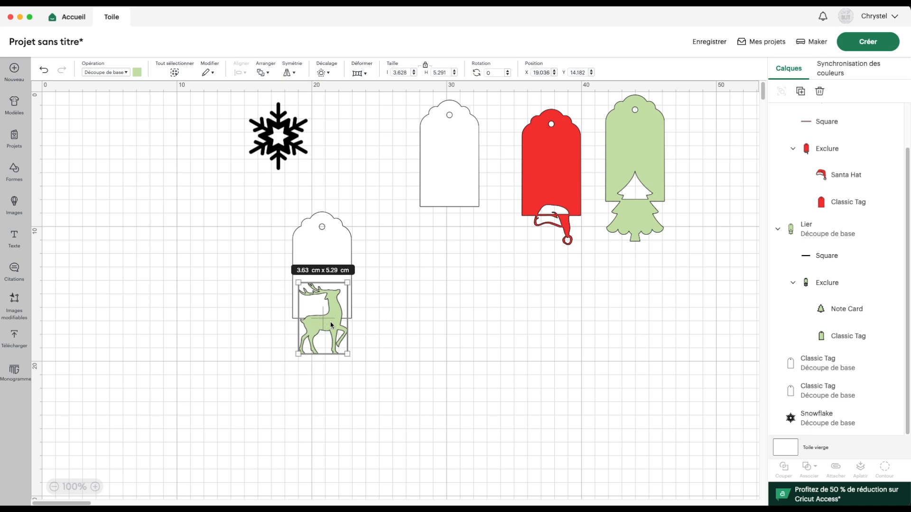
Shrink the reindeer to about 2.18 x 3.18 cm and position it so it straddles the tag's bottom edge
{"action": "left_click_drag", "start_coordinate": [346, 283], "coordinate": [325, 315]}
{"action": "left_click_drag", "start_coordinate": [310, 344], "coordinate": [338, 295]}
{"action": "left_click_drag", "start_coordinate": [328, 326], "coordinate": [329, 329]}
{"action": "left_click", "coordinate": [96, 487]}
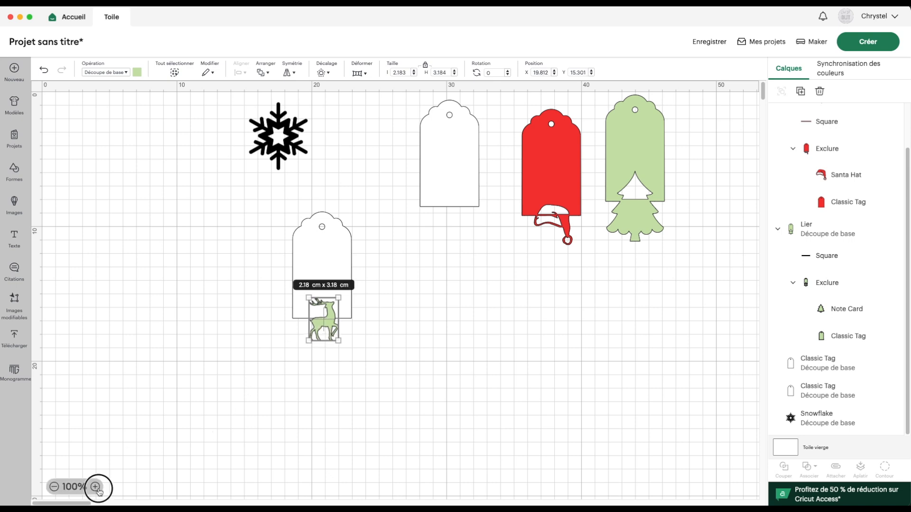
{"action": "left_click", "coordinate": [96, 488]}
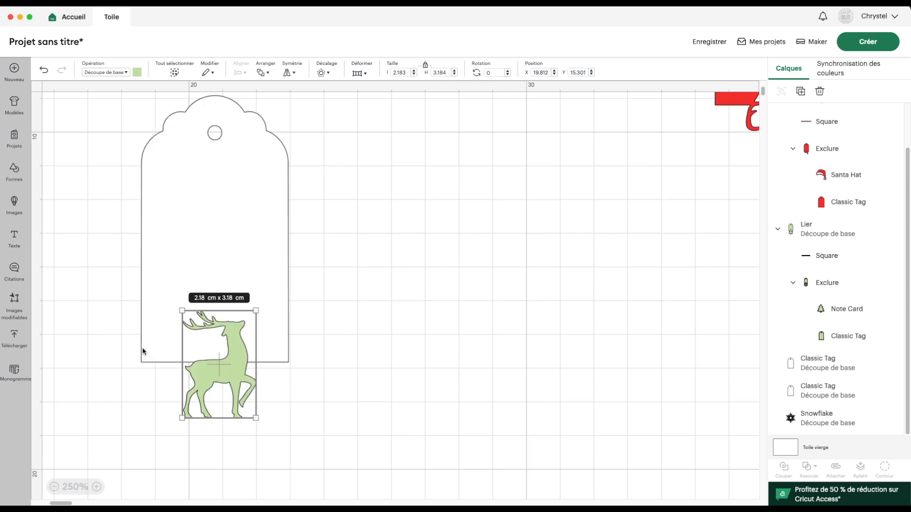
{"action": "left_click_drag", "start_coordinate": [228, 378], "coordinate": [228, 377]}
Centre the reindeer and the blank tag horizontally on each other
{"action": "left_click_drag", "start_coordinate": [117, 323], "coordinate": [251, 416]}
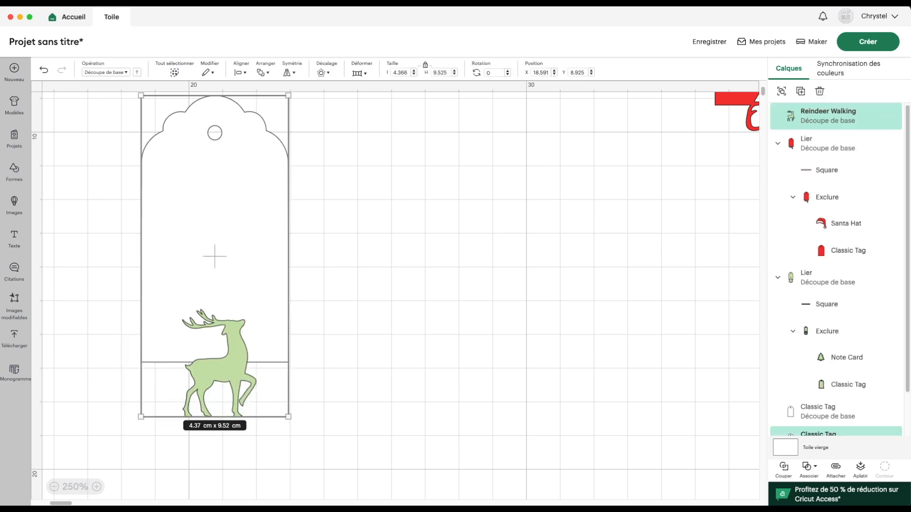
{"action": "left_click", "coordinate": [244, 74]}
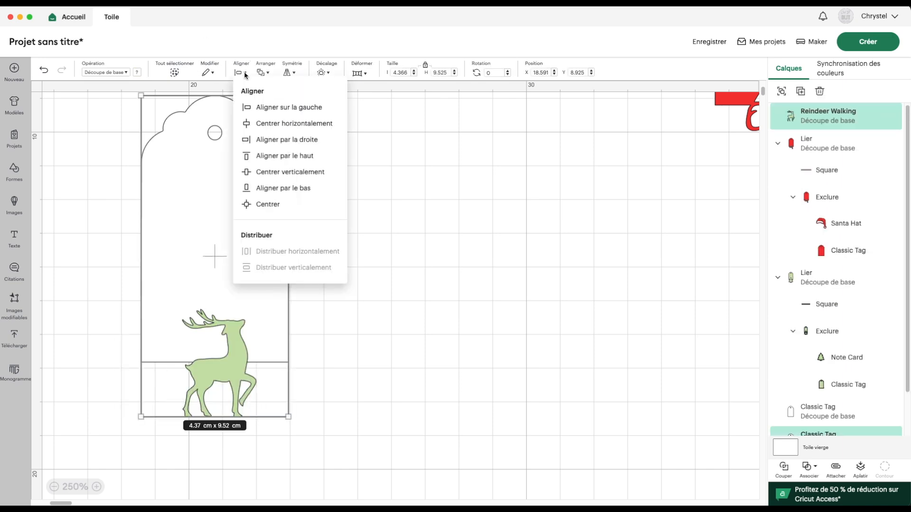
{"action": "left_click", "coordinate": [285, 121]}
Combine the reindeer and tag with Exclure and colour the resulting shape light orange
{"action": "left_click", "coordinate": [810, 469]}
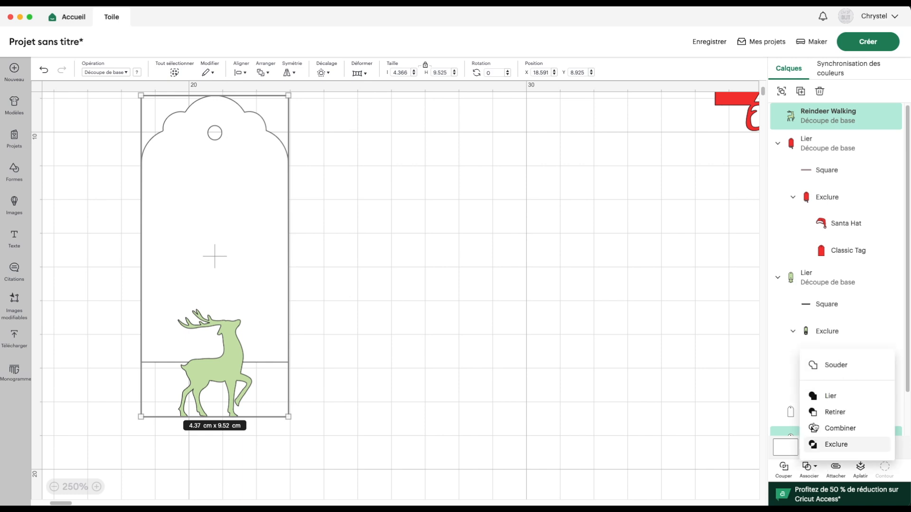
{"action": "left_click", "coordinate": [856, 449]}
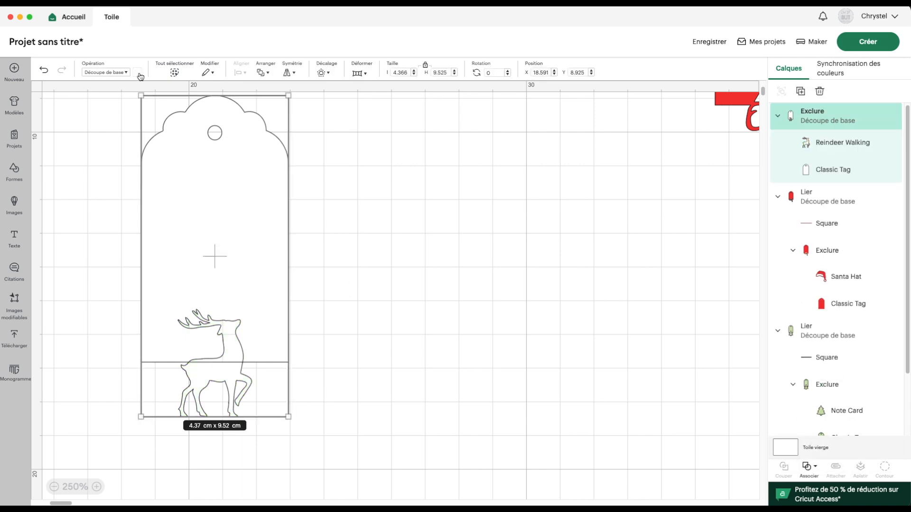
{"action": "left_click", "coordinate": [137, 72]}
{"action": "left_click", "coordinate": [219, 129]}
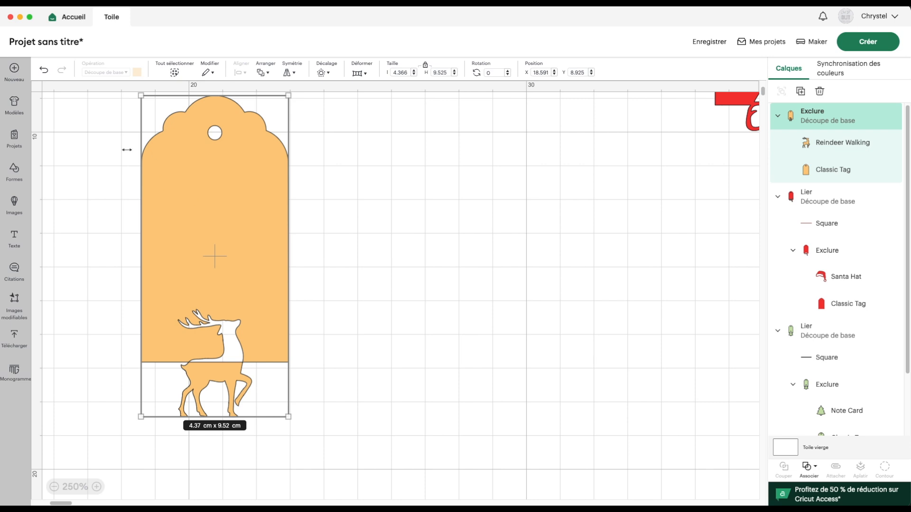
Add a square, flatten it into a bar of about 2.56 x 0.15 cm and place it across the reindeer at the tag's bottom edge
{"action": "left_click", "coordinate": [14, 171]}
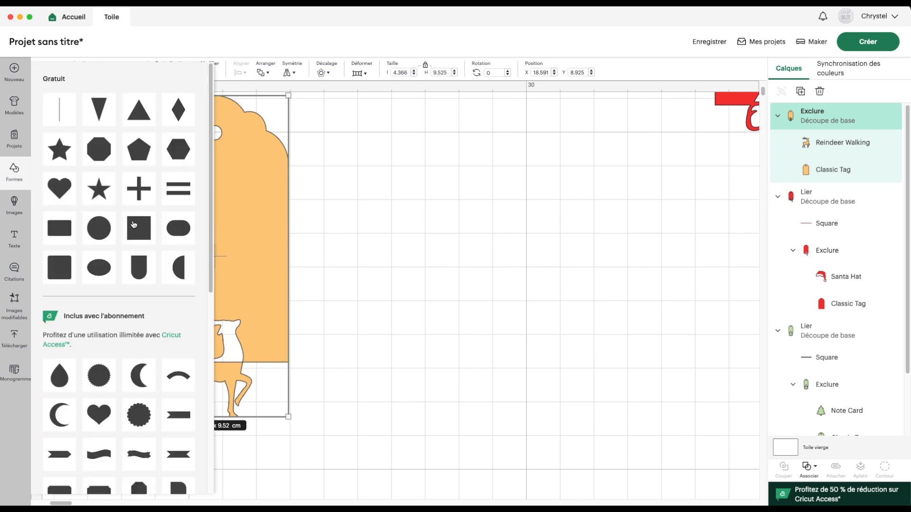
{"action": "left_click", "coordinate": [138, 226]}
{"action": "left_click_drag", "start_coordinate": [114, 125], "coordinate": [190, 348]}
{"action": "left_click_drag", "start_coordinate": [321, 336], "coordinate": [211, 355]}
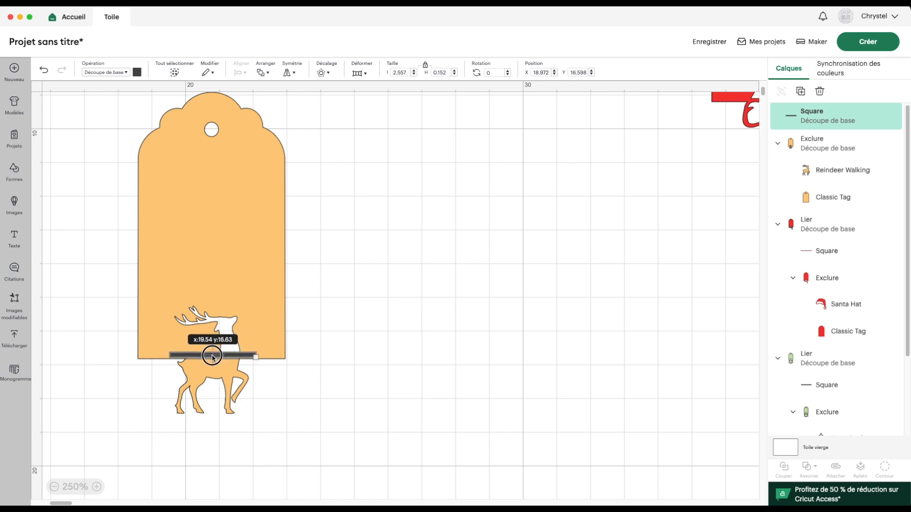
Set the bar's height to 0.1 cm, narrow it to about 1.68 cm and position it over the reindeer's body
{"action": "left_click", "coordinate": [441, 72]}
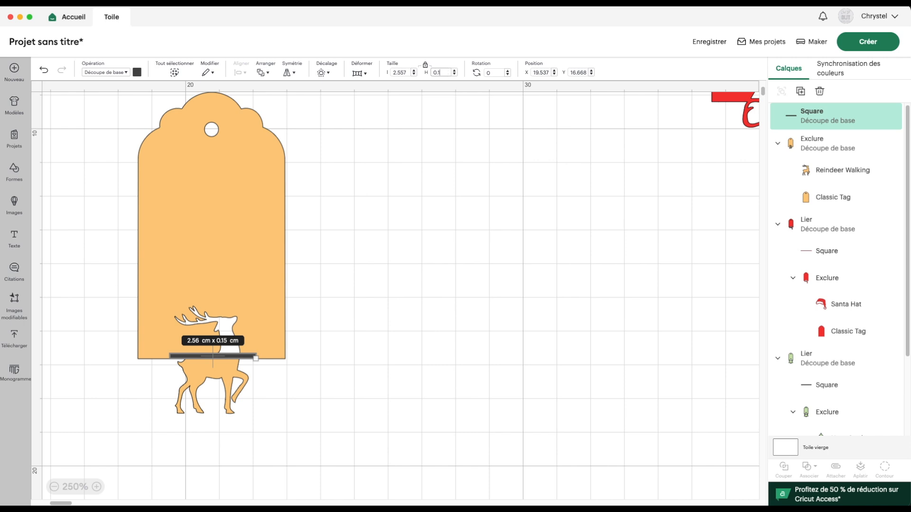
{"action": "left_click_drag", "start_coordinate": [256, 358], "coordinate": [226, 356]}
{"action": "left_click", "coordinate": [425, 65]}
{"action": "left_click_drag", "start_coordinate": [202, 357], "coordinate": [220, 352]}
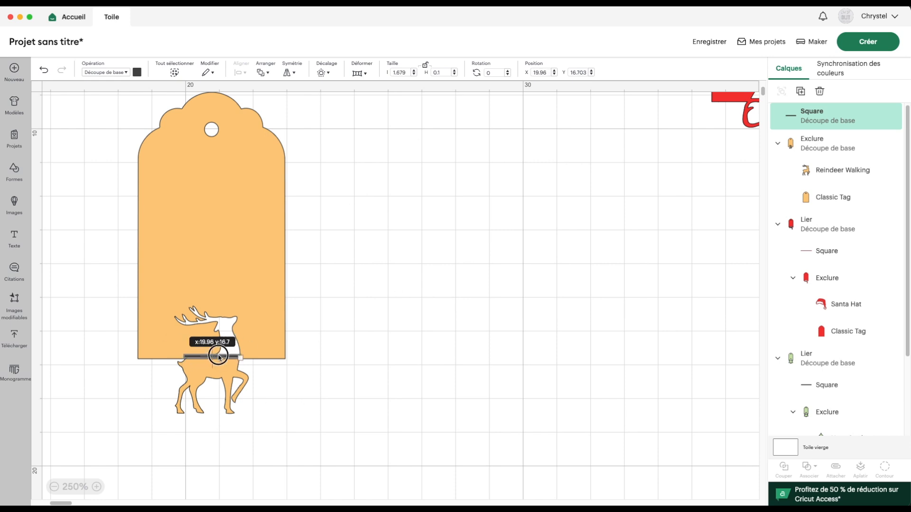
{"action": "left_click", "coordinate": [427, 65]}
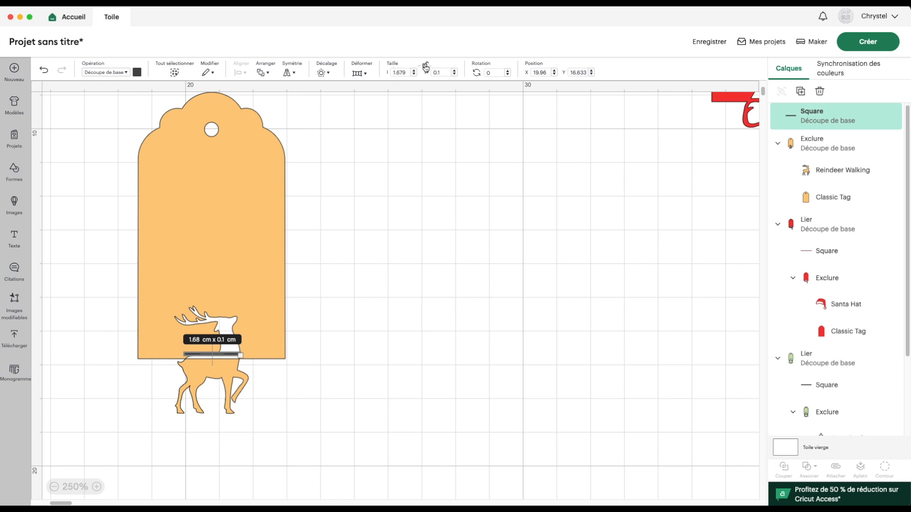
Set the bar's width to 1.8 cm and shift it to span the reindeer's body at the tag's edge
{"action": "left_click_drag", "start_coordinate": [406, 72], "coordinate": [396, 73]}
{"action": "key", "text": "Return"}
{"action": "left_click_drag", "start_coordinate": [221, 356], "coordinate": [214, 356]}
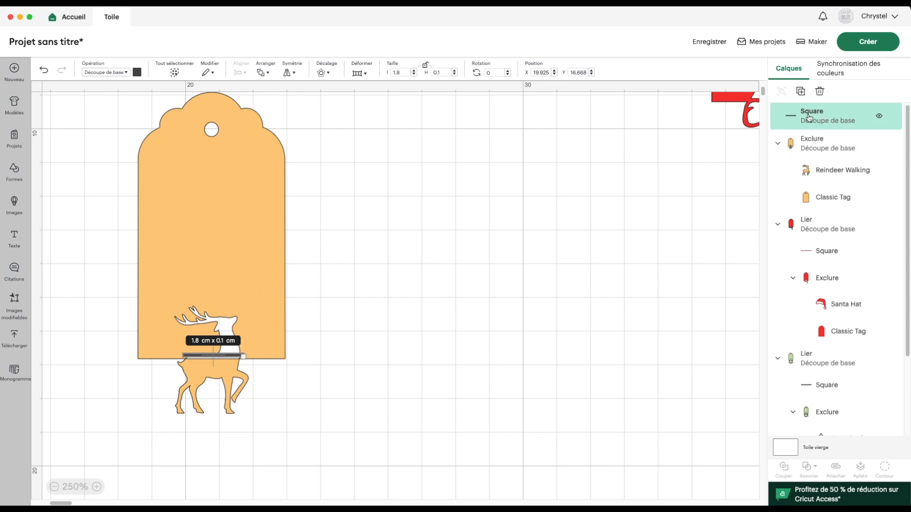
Align the bar with the bottom of the reindeer's tag shape
{"action": "left_click", "coordinate": [817, 204]}
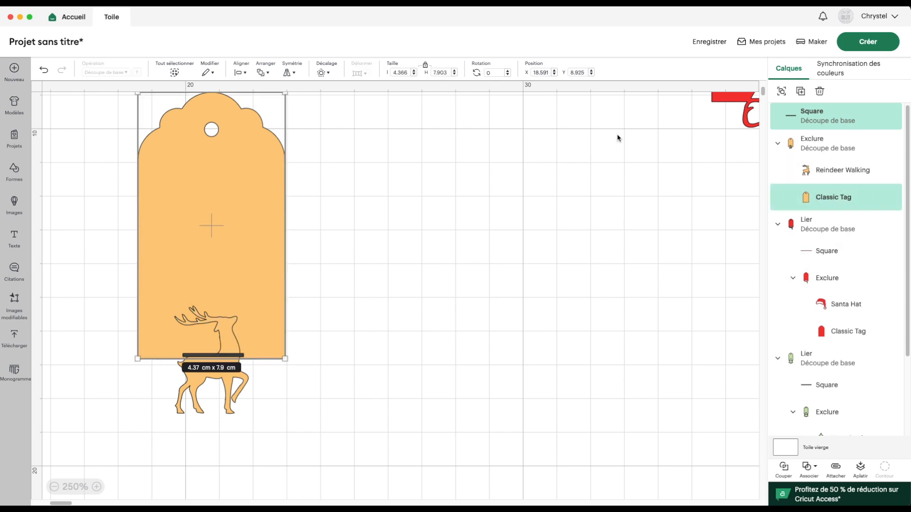
{"action": "left_click", "coordinate": [239, 72]}
{"action": "left_click", "coordinate": [303, 188]}
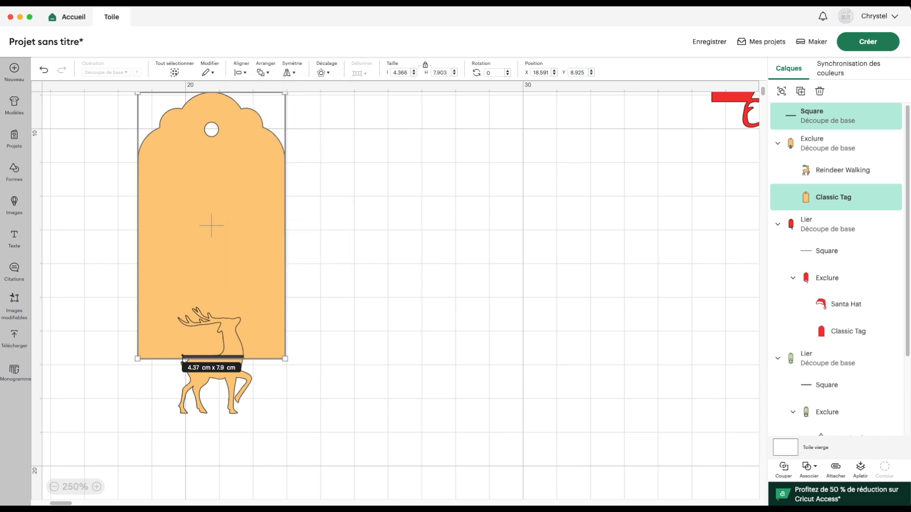
{"action": "left_click", "coordinate": [343, 324]}
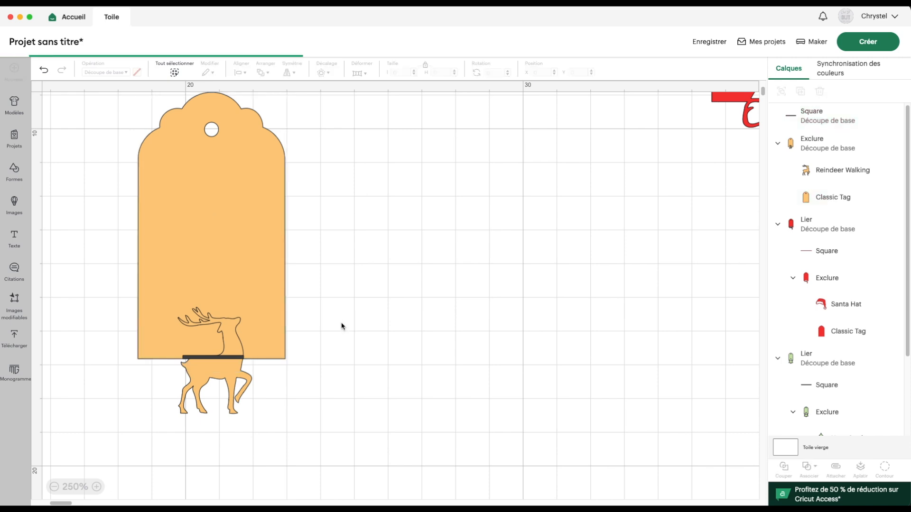
Unite the bar with the reindeer tag using Lier
{"action": "left_click_drag", "start_coordinate": [103, 312], "coordinate": [321, 459]}
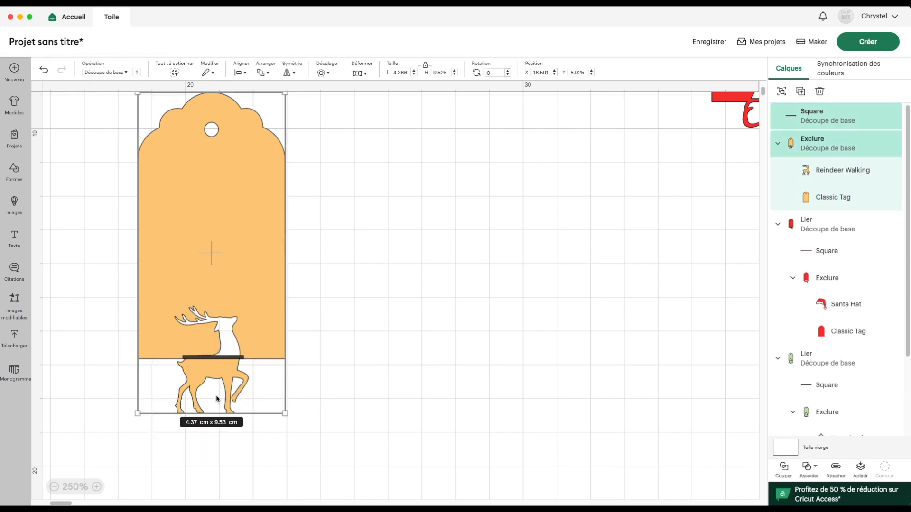
{"action": "left_click", "coordinate": [809, 469]}
{"action": "left_click", "coordinate": [839, 369]}
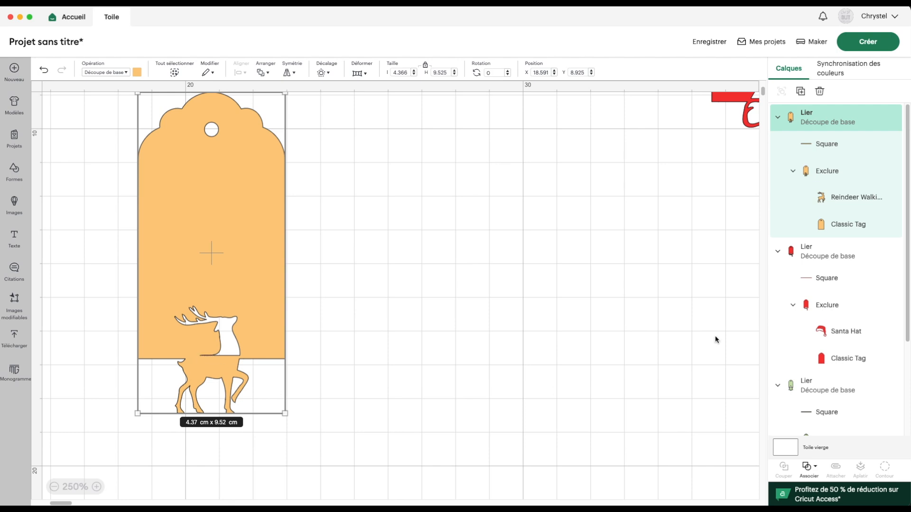
Set the height of the bar inside the united reindeer tag to 0.15 cm
{"action": "left_click", "coordinate": [833, 147]}
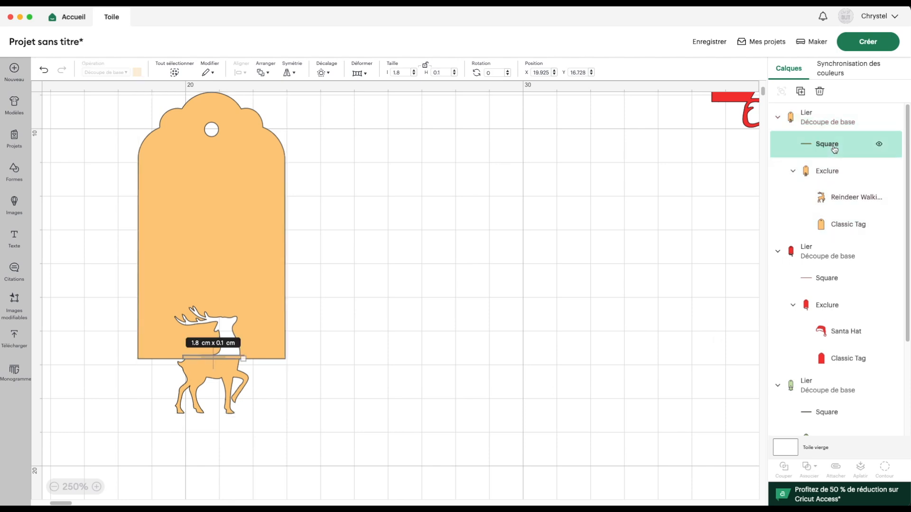
{"action": "left_click", "coordinate": [402, 72]}
{"action": "left_click", "coordinate": [441, 72]}
{"action": "type", "text": "5"}
{"action": "key", "text": "Return"}
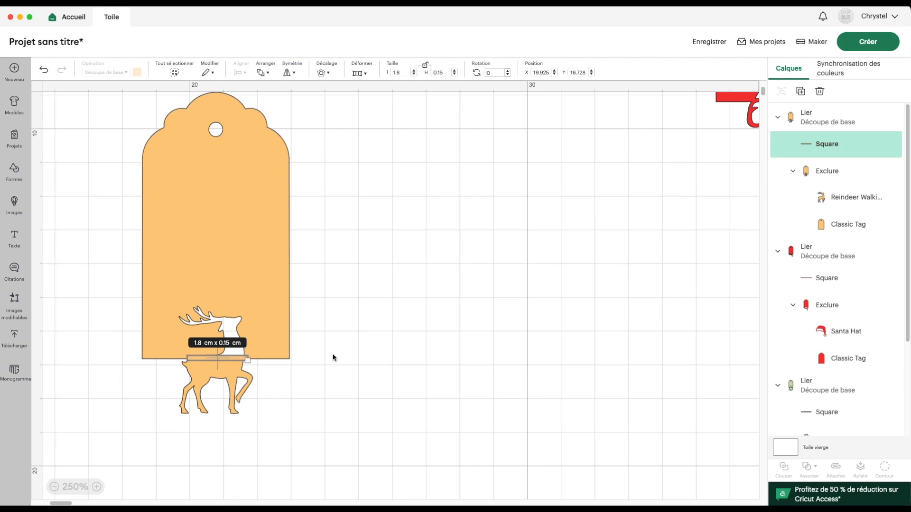
{"action": "left_click", "coordinate": [256, 386]}
{"action": "scroll", "coordinate": [223, 403], "scroll_direction": "up", "scroll_amount": 3}
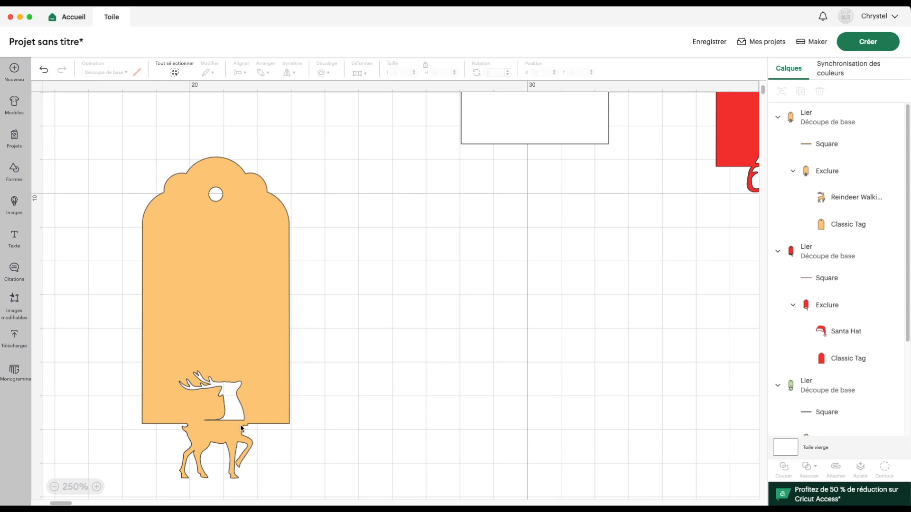
Move the bar inside the united shape up slightly and realign it with the bottom of the Classic Tag
{"action": "left_click", "coordinate": [838, 147]}
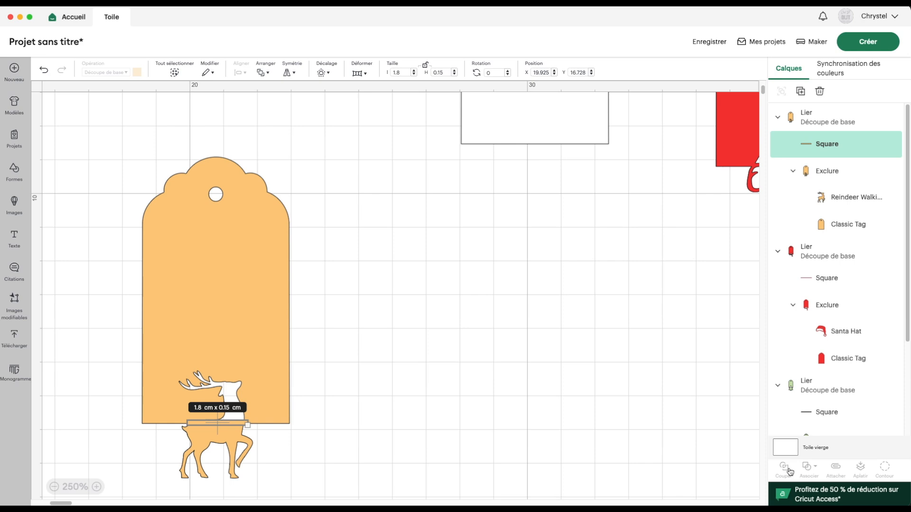
{"action": "left_click_drag", "start_coordinate": [225, 426], "coordinate": [225, 423]}
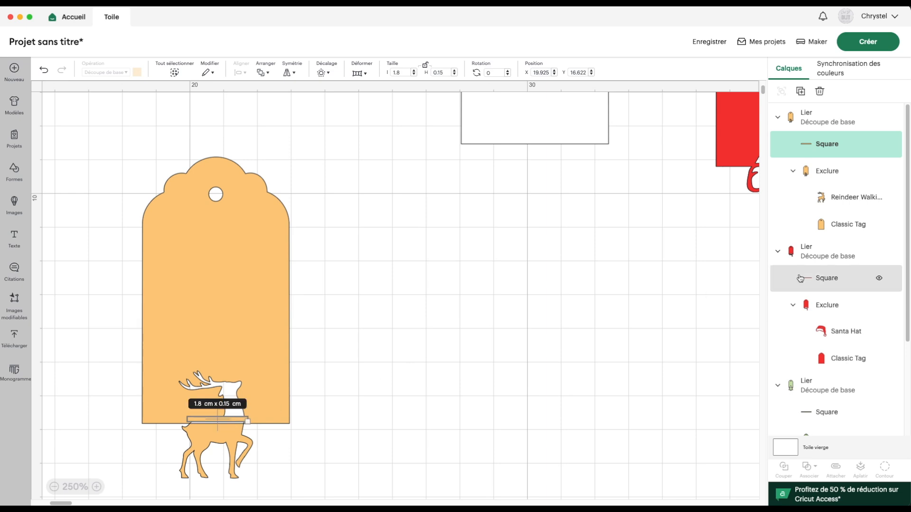
{"action": "left_click", "coordinate": [822, 228], "text": "shift"}
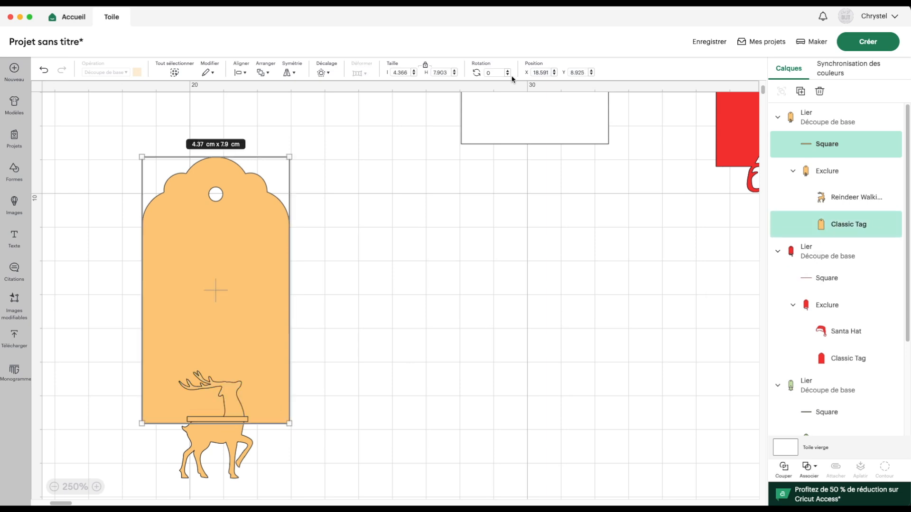
{"action": "left_click", "coordinate": [240, 72]}
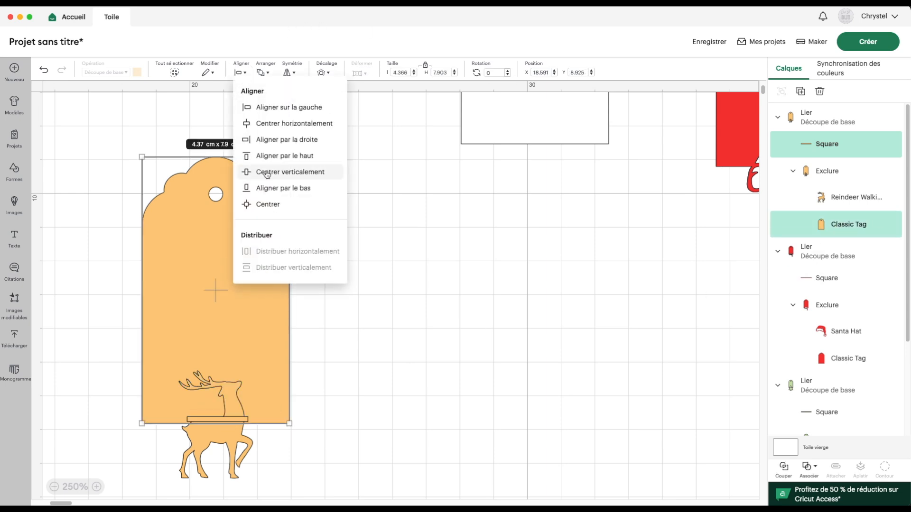
{"action": "left_click", "coordinate": [300, 190]}
{"action": "left_click", "coordinate": [463, 297]}
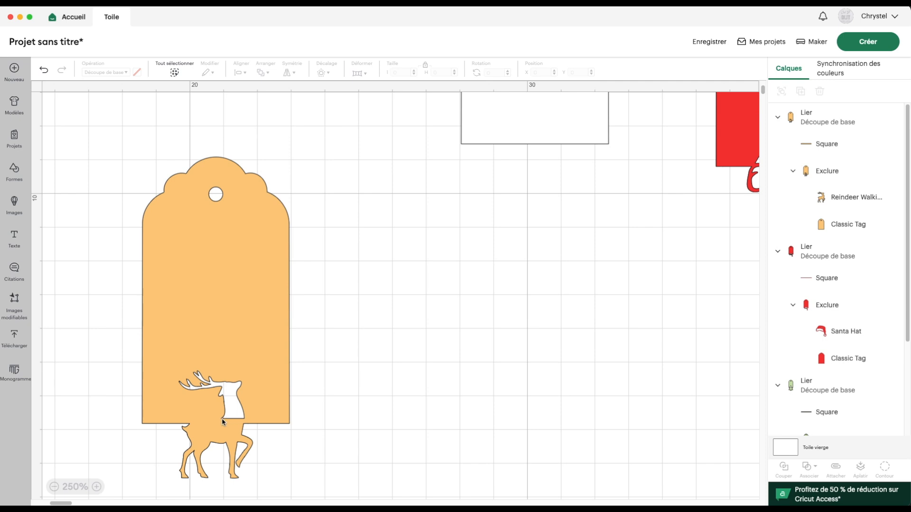
Move the reindeer tag aside and bring the blank tag and the snowflake next to each other in the free area below
{"action": "left_click", "coordinate": [72, 487]}
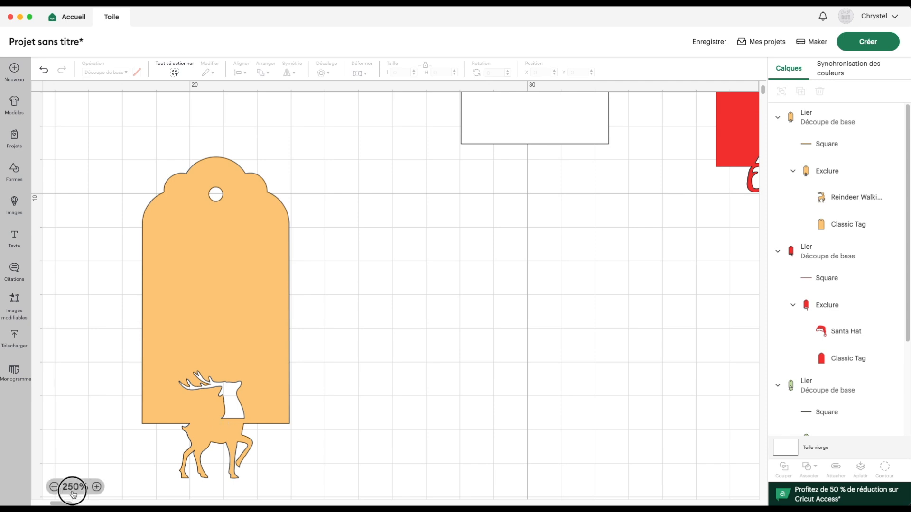
{"action": "left_click_drag", "start_coordinate": [334, 227], "coordinate": [402, 114]}
{"action": "left_click_drag", "start_coordinate": [462, 146], "coordinate": [334, 295]}
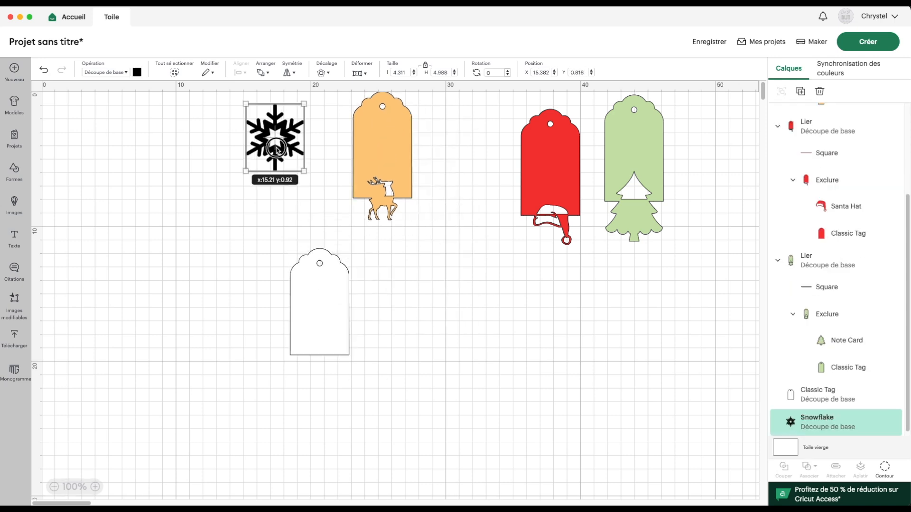
{"action": "left_click_drag", "start_coordinate": [272, 98], "coordinate": [219, 271]}
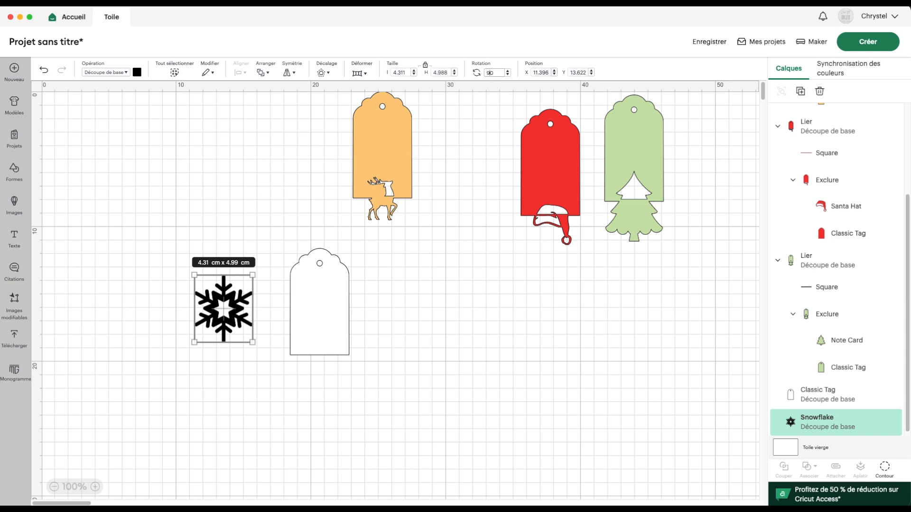
Rotate the snowflake by 90 degrees, place it over the lower part of the blank tag and bring it to the front
{"action": "key", "text": "Return"}
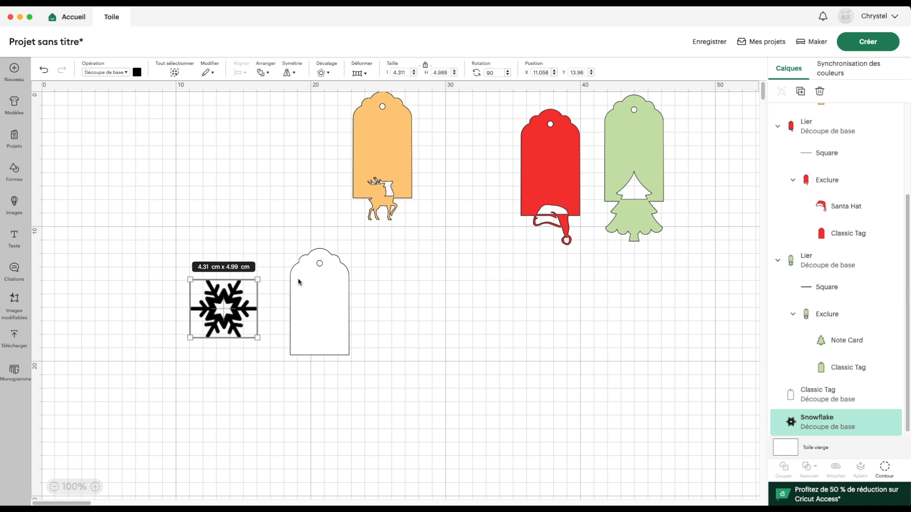
{"action": "left_click_drag", "start_coordinate": [236, 309], "coordinate": [333, 348]}
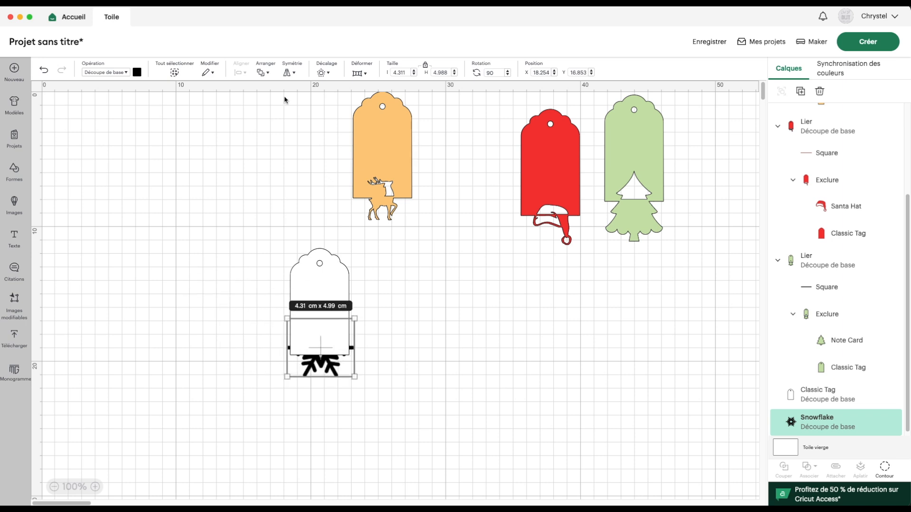
{"action": "left_click", "coordinate": [264, 73]}
{"action": "left_click", "coordinate": [312, 93]}
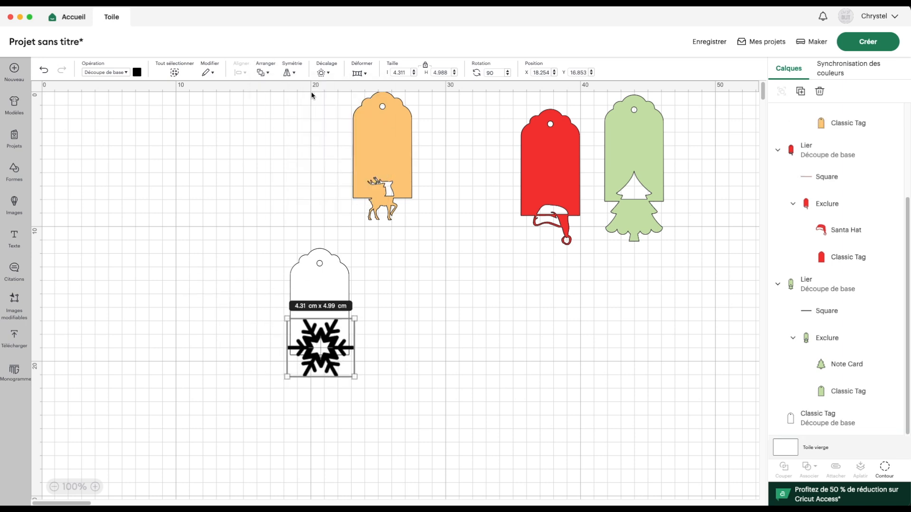
Shrink the snowflake to fit within the tag's width and position it so it straddles the tag's bottom edge
{"action": "left_click", "coordinate": [94, 488]}
{"action": "left_click", "coordinate": [95, 487]}
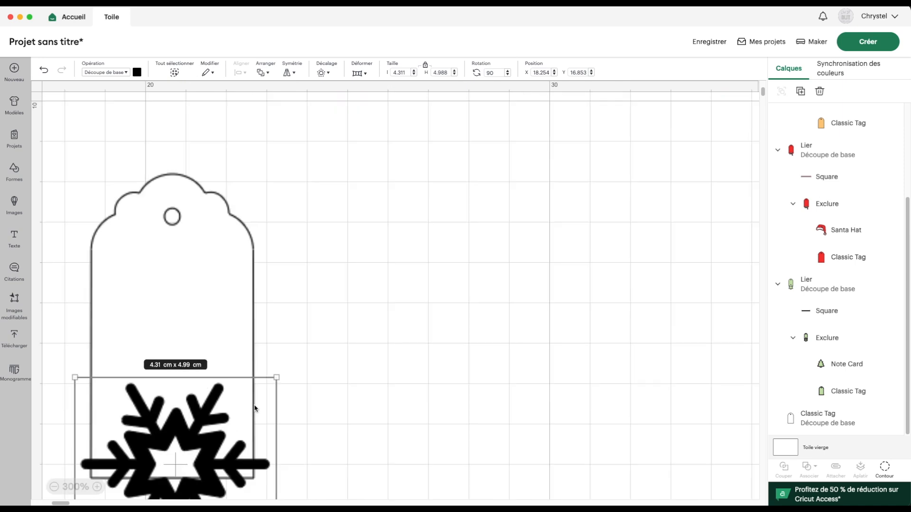
{"action": "scroll", "coordinate": [260, 407], "scroll_direction": "down", "scroll_amount": 2}
{"action": "scroll", "coordinate": [260, 407], "scroll_direction": "left", "scroll_amount": 2}
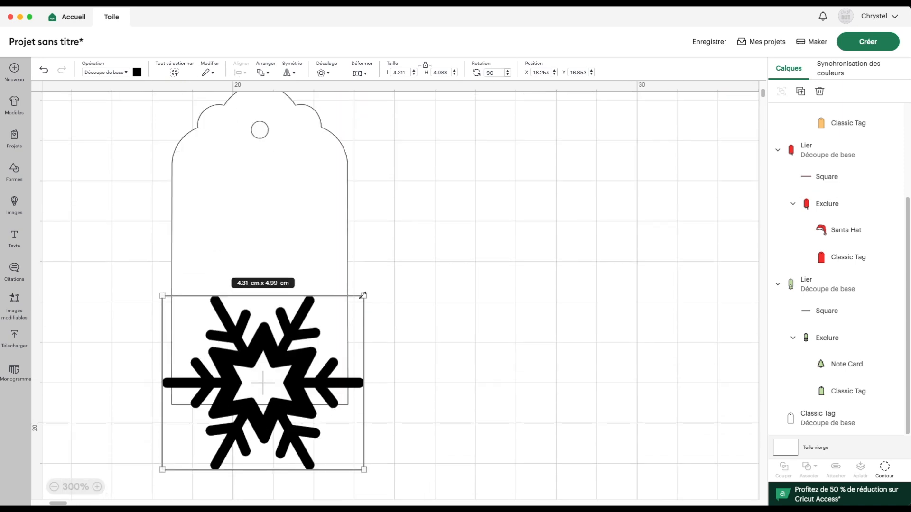
{"action": "left_click_drag", "start_coordinate": [367, 295], "coordinate": [303, 352]}
{"action": "left_click_drag", "start_coordinate": [259, 411], "coordinate": [291, 403]}
Combine the snowflake and the blank tag with Exclure
{"action": "left_click_drag", "start_coordinate": [137, 311], "coordinate": [301, 436]}
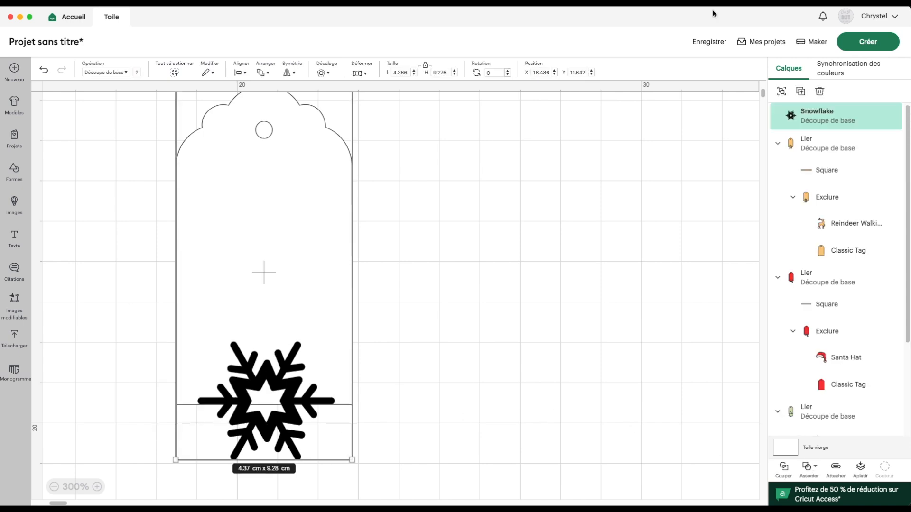
{"action": "left_click", "coordinate": [807, 467]}
{"action": "left_click", "coordinate": [678, 487]}
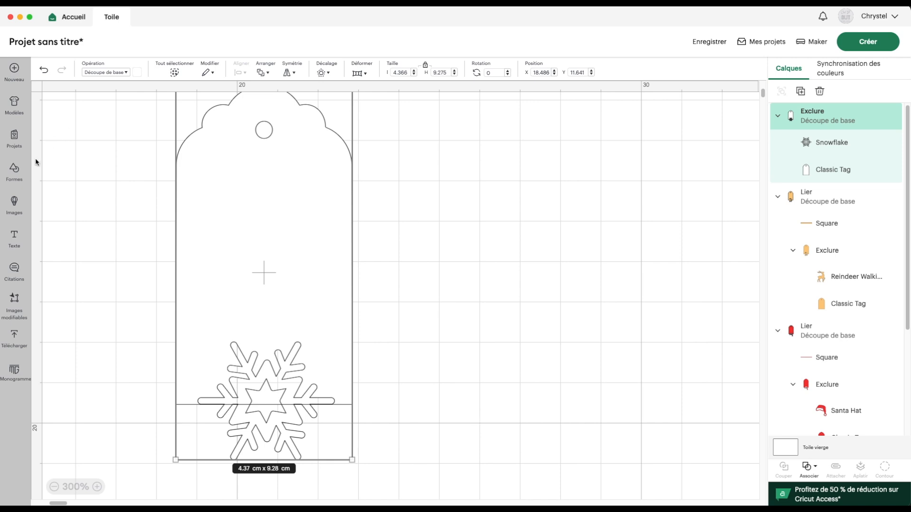
Add a square flattened into a bar of about 5.08 x 0.18 cm and set its operation to Guide
{"action": "left_click", "coordinate": [13, 173]}
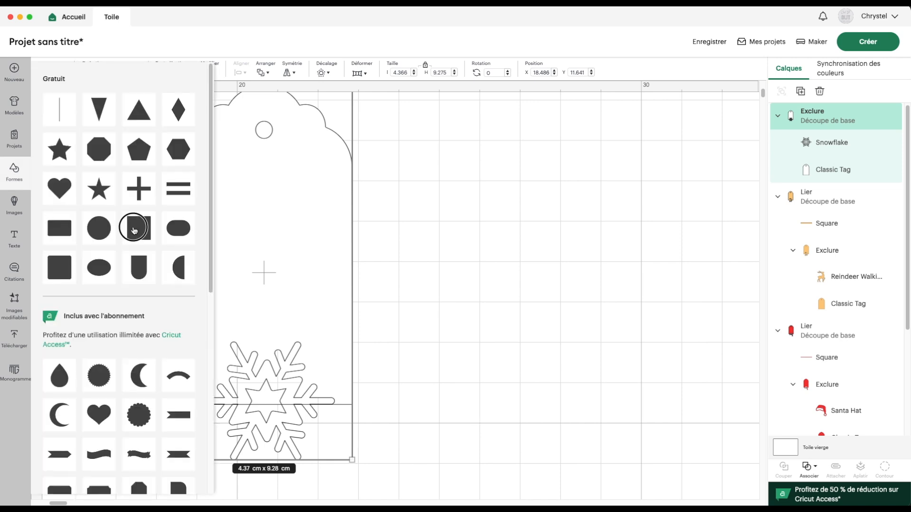
{"action": "left_click", "coordinate": [134, 226]}
{"action": "left_click_drag", "start_coordinate": [200, 129], "coordinate": [201, 328]}
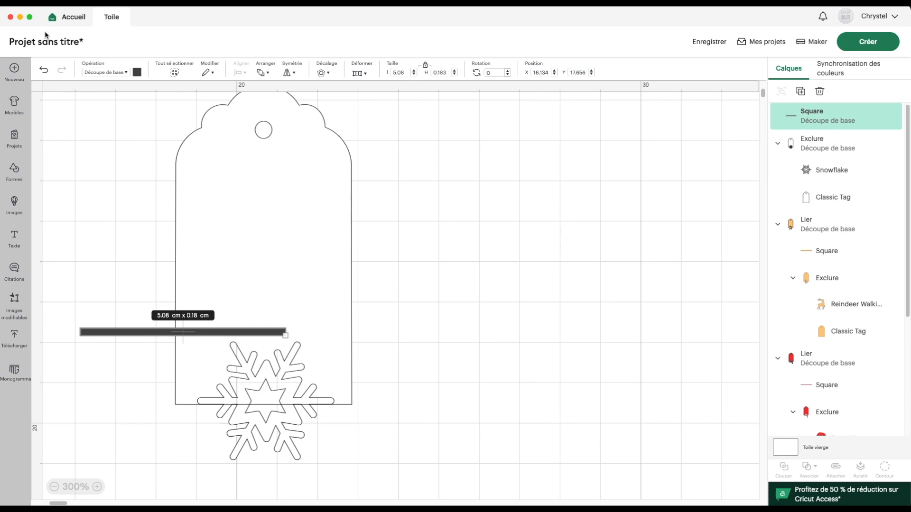
{"action": "left_click", "coordinate": [123, 75]}
{"action": "left_click", "coordinate": [135, 314]}
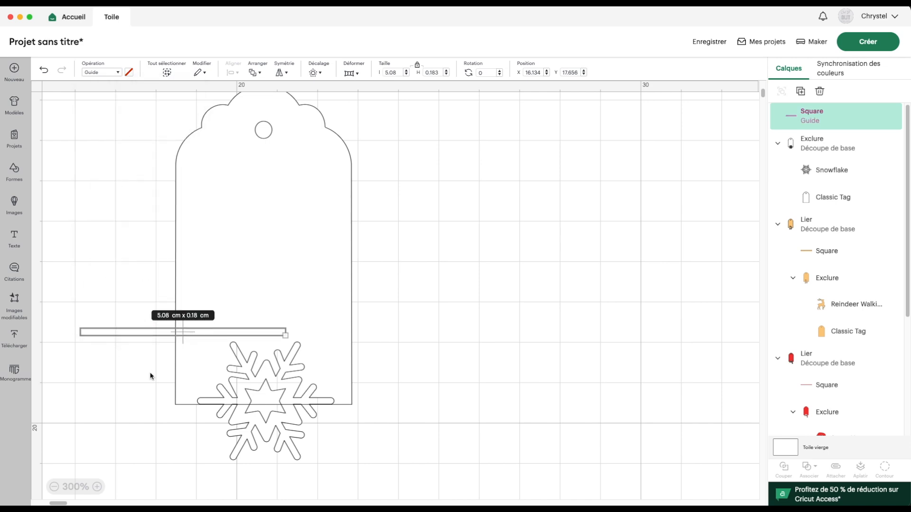
Move the bar onto the snowflake at the tag's bottom edge, shrink it to about 4.09 cm wide and set its height to 0.15 cm
{"action": "left_click_drag", "start_coordinate": [185, 332], "coordinate": [283, 401]}
{"action": "left_click_drag", "start_coordinate": [381, 405], "coordinate": [343, 402]}
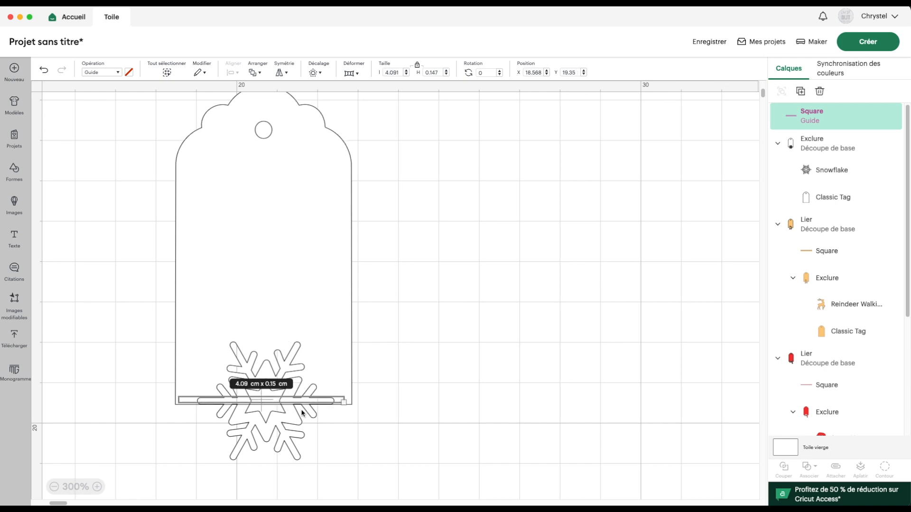
{"action": "left_click", "coordinate": [98, 487]}
{"action": "left_click", "coordinate": [97, 487]}
{"action": "scroll", "coordinate": [181, 390], "scroll_direction": "left", "scroll_amount": 3}
{"action": "scroll", "coordinate": [181, 390], "scroll_direction": "down", "scroll_amount": 5}
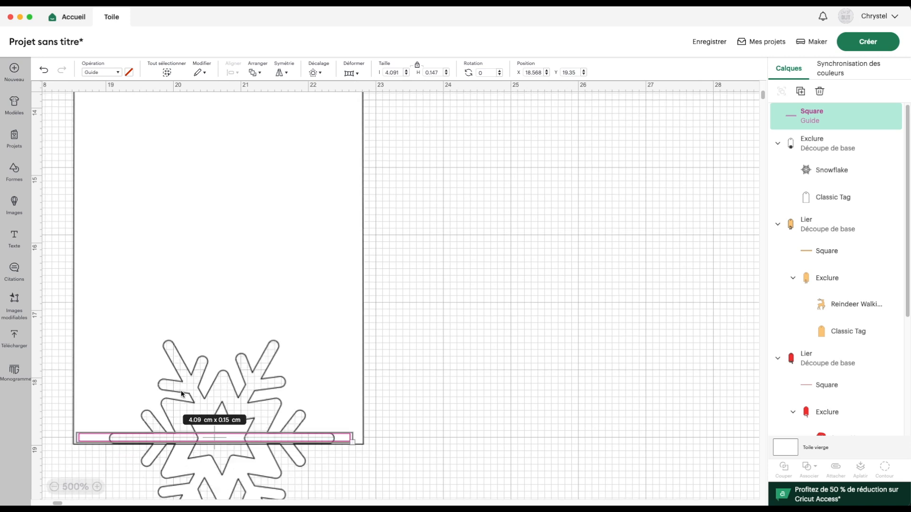
{"action": "scroll", "coordinate": [180, 390], "scroll_direction": "up", "scroll_amount": 5}
{"action": "scroll", "coordinate": [181, 390], "scroll_direction": "left", "scroll_amount": 2}
{"action": "left_click_drag", "start_coordinate": [260, 369], "coordinate": [266, 368]}
{"action": "left_click", "coordinate": [432, 72]}
{"action": "type", "text": "0.15"}
{"action": "key", "text": "Return"}
Reposition the bar across the tag's bottom edge and set its height to 0.16 cm with proportions kept
{"action": "left_click_drag", "start_coordinate": [272, 363], "coordinate": [264, 364]}
{"action": "left_click", "coordinate": [434, 72]}
{"action": "type", "text": "0.16"}
{"action": "key", "text": "Return"}
{"action": "left_click", "coordinate": [270, 364]}
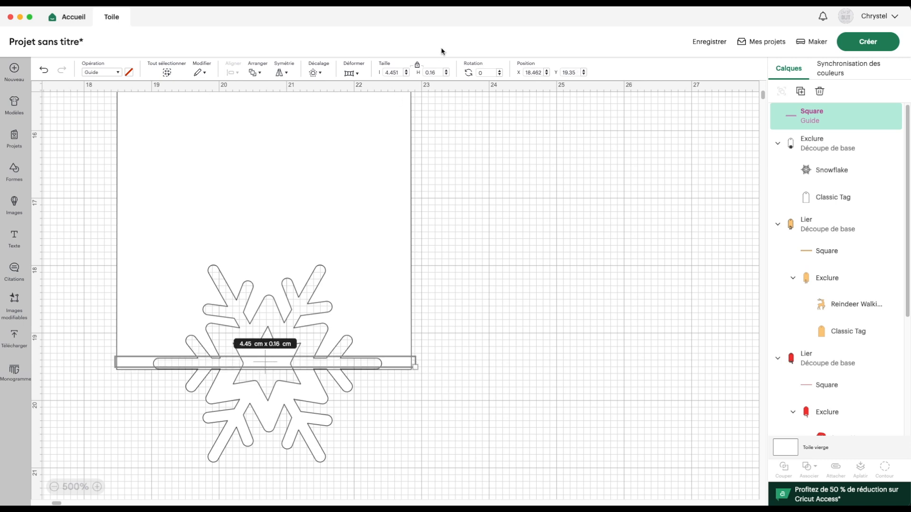
Unlock the bar's proportions, set its width to 4 cm and reposition it centrally across the snowflake
{"action": "left_click", "coordinate": [417, 65]}
{"action": "left_click_drag", "start_coordinate": [398, 73], "coordinate": [390, 74]}
{"action": "key", "text": "BackSpace"}
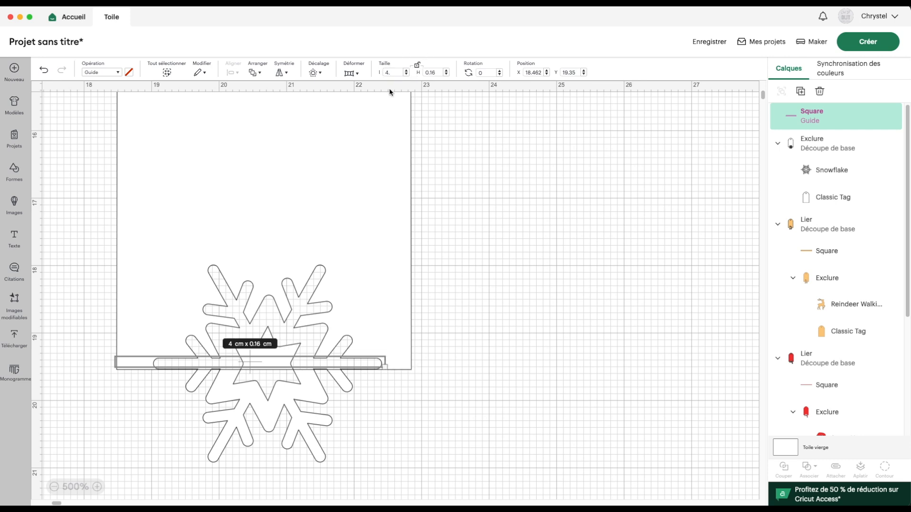
{"action": "left_click_drag", "start_coordinate": [251, 365], "coordinate": [262, 364]}
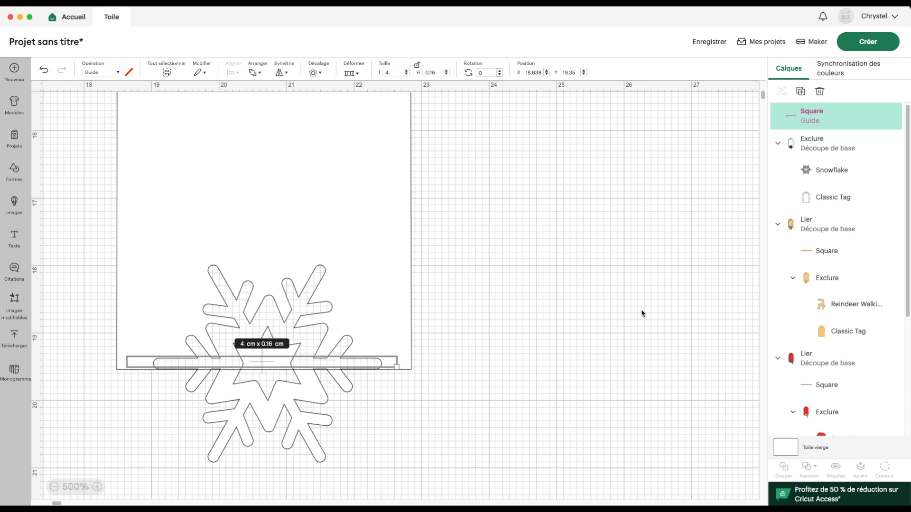
Align the bar with the bottom edge of the blank snowflake tag
{"action": "left_click", "coordinate": [847, 199], "text": "shift"}
{"action": "left_click", "coordinate": [233, 72]}
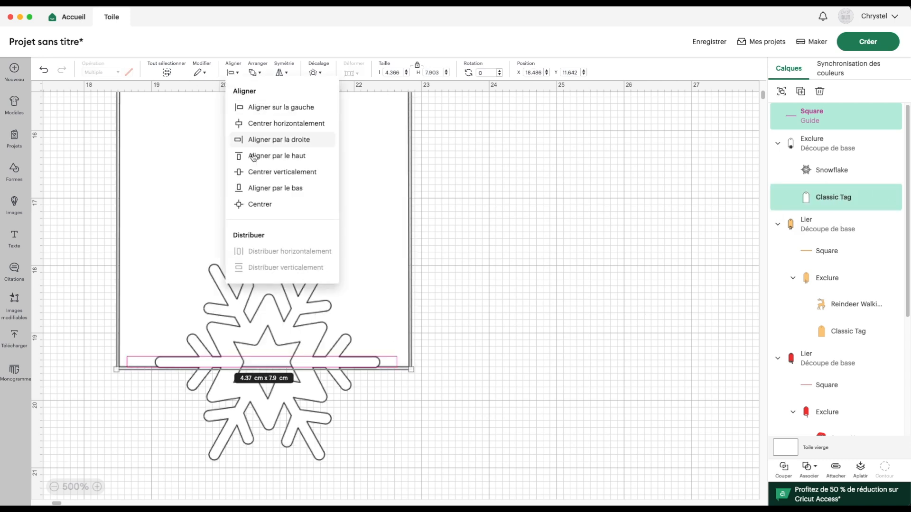
{"action": "left_click", "coordinate": [280, 190]}
{"action": "left_click", "coordinate": [502, 249]}
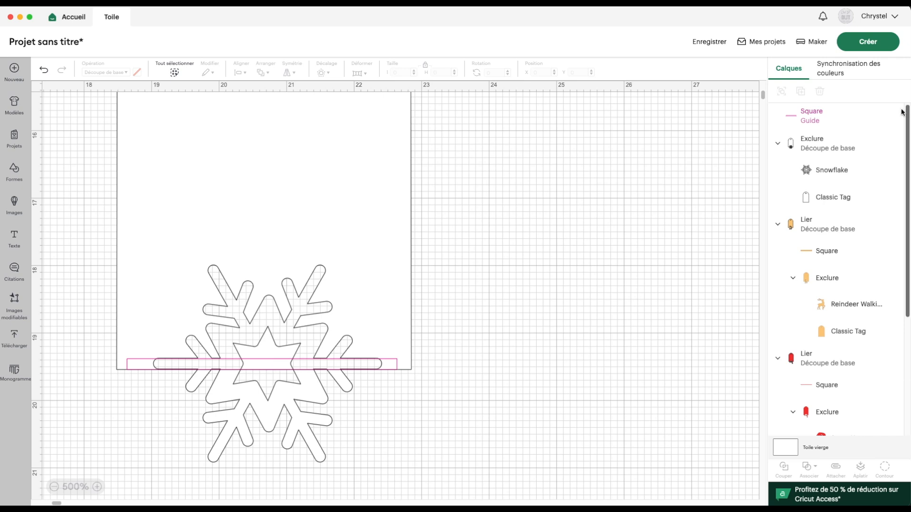
Set the bar's height to 0.17 cm and realign it with the bottom edge of the tag
{"action": "left_click", "coordinate": [824, 113]}
{"action": "left_click", "coordinate": [97, 487]}
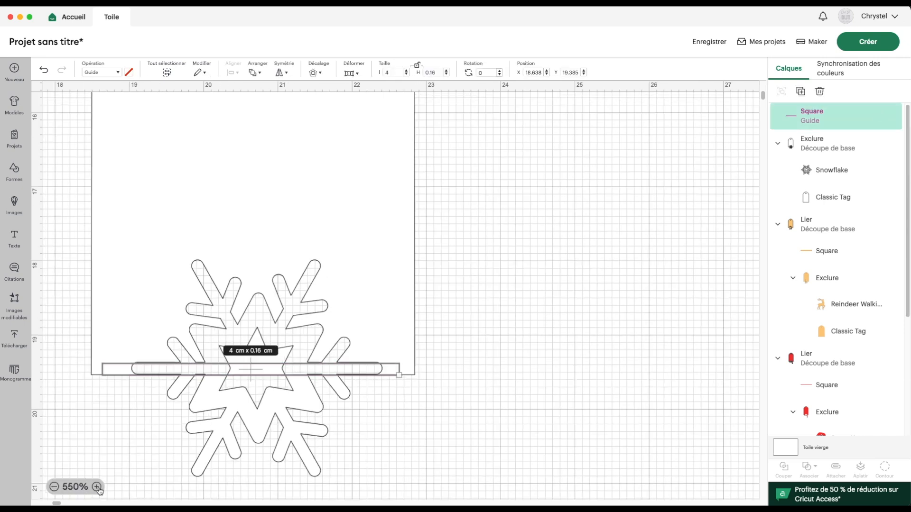
{"action": "left_click", "coordinate": [431, 72]}
{"action": "key", "text": "Return"}
{"action": "left_click_drag", "start_coordinate": [250, 369], "coordinate": [248, 365]}
{"action": "left_click", "coordinate": [829, 204], "text": "shift"}
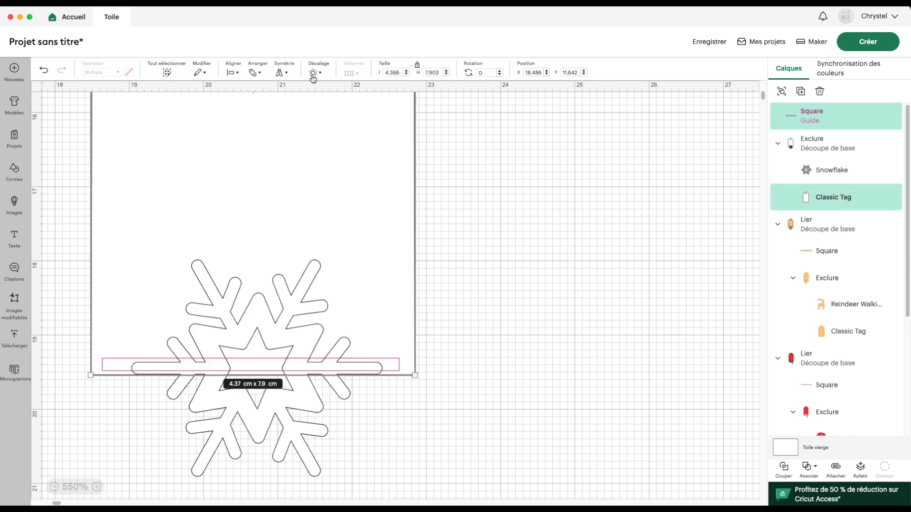
{"action": "left_click", "coordinate": [462, 267]}
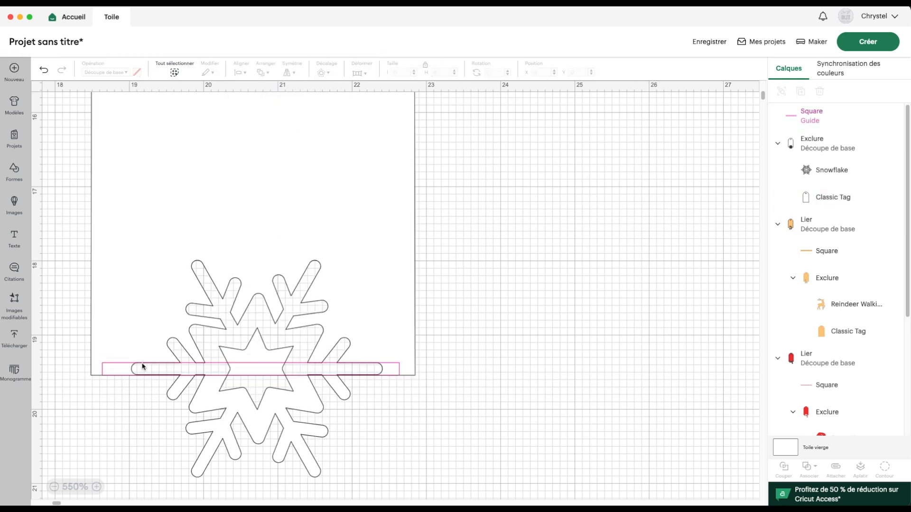
Set the bar's operation to Découpe de base and combine it with the snowflake tag using Lier
{"action": "scroll", "coordinate": [119, 98], "scroll_direction": "up", "scroll_amount": 1}
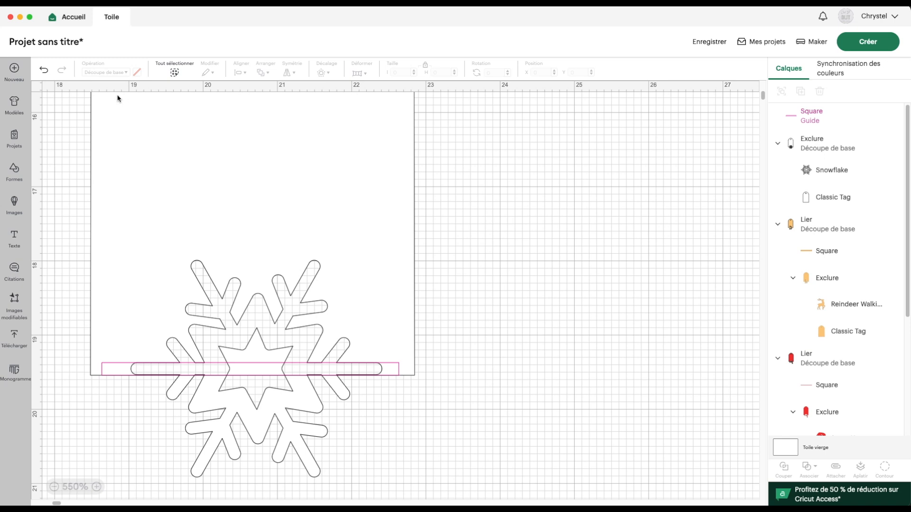
{"action": "left_click", "coordinate": [806, 118]}
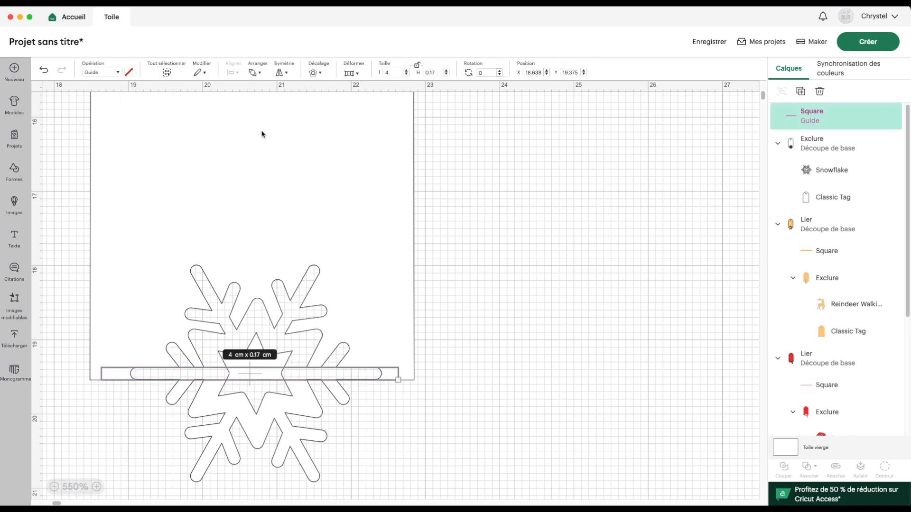
{"action": "left_click", "coordinate": [91, 75]}
{"action": "left_click", "coordinate": [116, 108]}
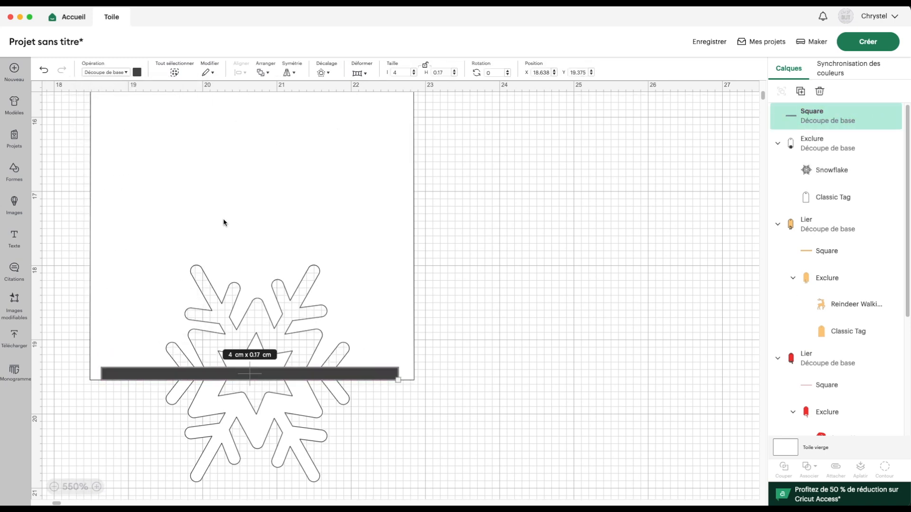
{"action": "left_click_drag", "start_coordinate": [66, 331], "coordinate": [157, 430]}
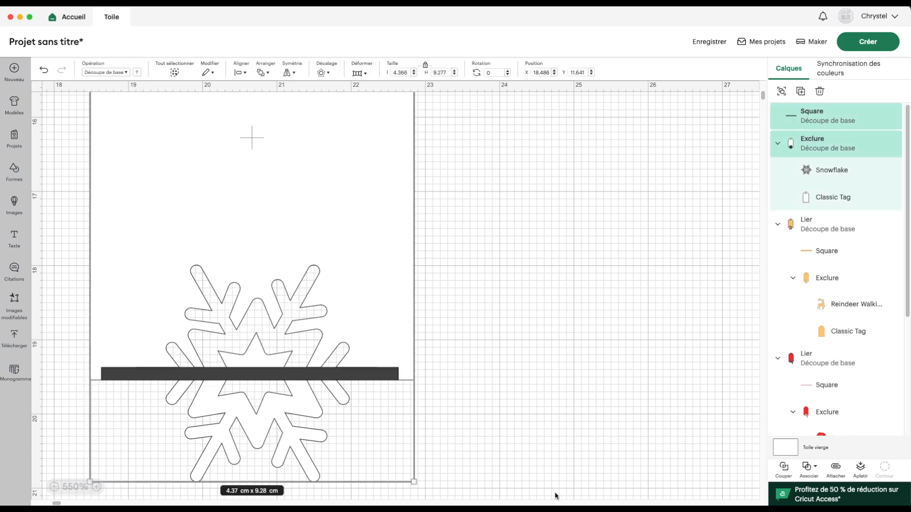
{"action": "left_click", "coordinate": [809, 469]}
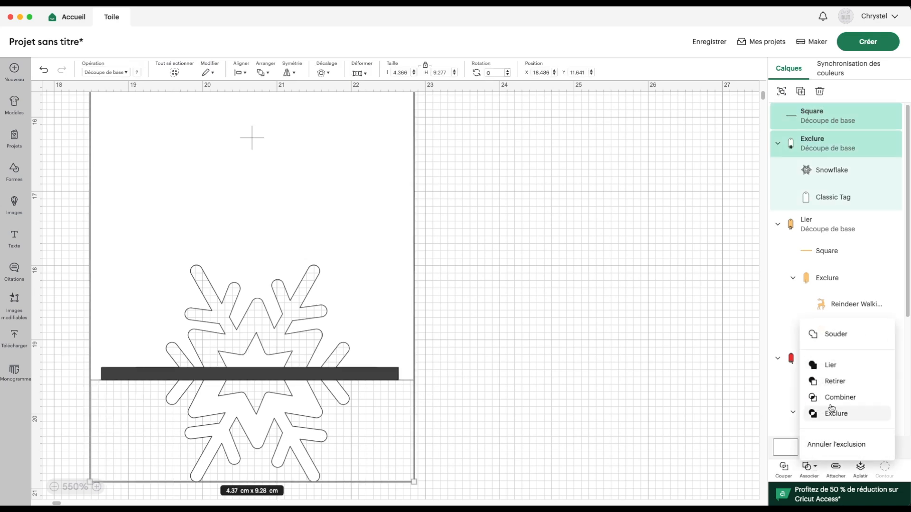
{"action": "left_click", "coordinate": [839, 369]}
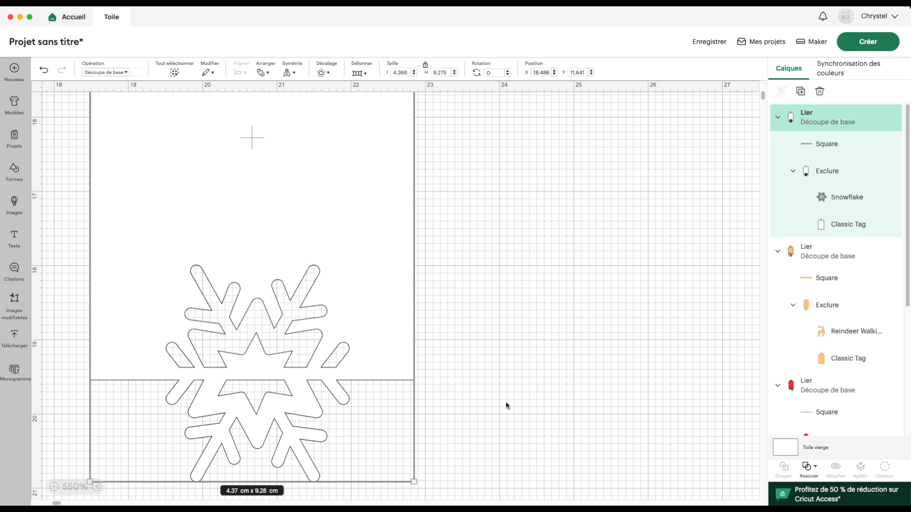
Arrange the white, orange, red and green tags side by side in a row near the canvas's upper edge
{"action": "left_click", "coordinate": [77, 487]}
{"action": "left_click", "coordinate": [265, 306]}
{"action": "left_click_drag", "start_coordinate": [325, 258], "coordinate": [189, 188]}
{"action": "left_click_drag", "start_coordinate": [383, 153], "coordinate": [251, 230]}
{"action": "left_click_drag", "start_coordinate": [546, 136], "coordinate": [320, 189]}
{"action": "left_click_drag", "start_coordinate": [649, 119], "coordinate": [412, 185]}
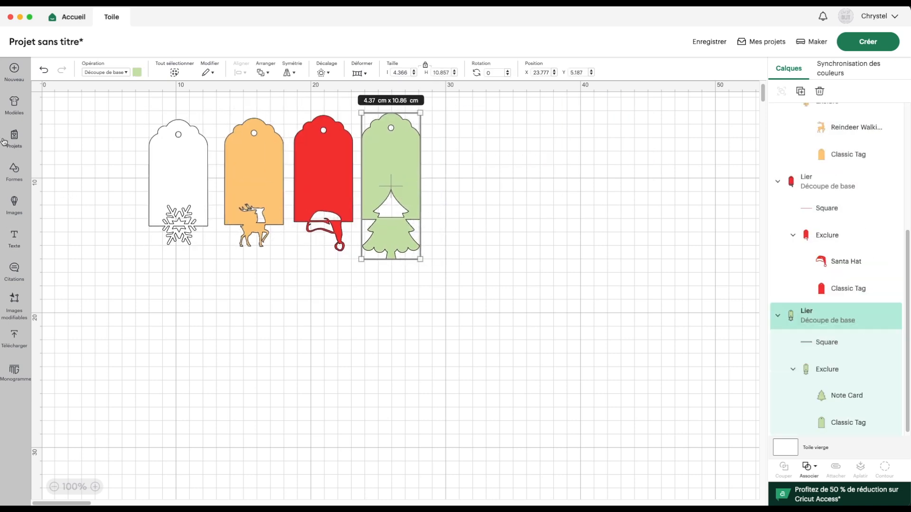
Add a text object below the tags and set its style to Écriture after trying Normal
{"action": "left_click", "coordinate": [16, 239]}
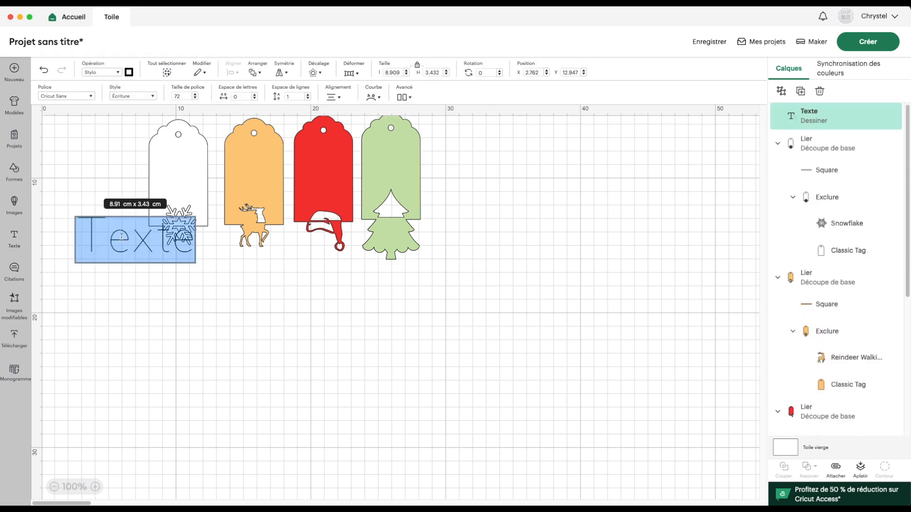
{"action": "left_click", "coordinate": [128, 97]}
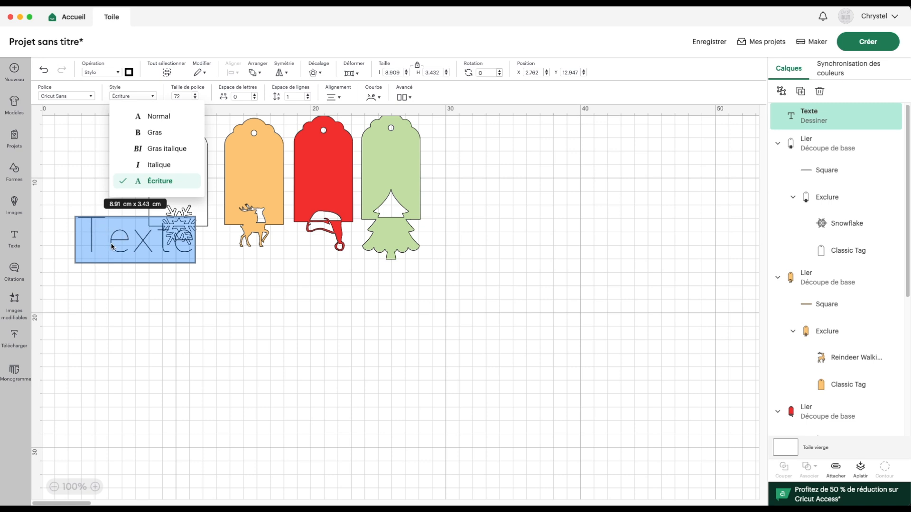
{"action": "left_click", "coordinate": [146, 118]}
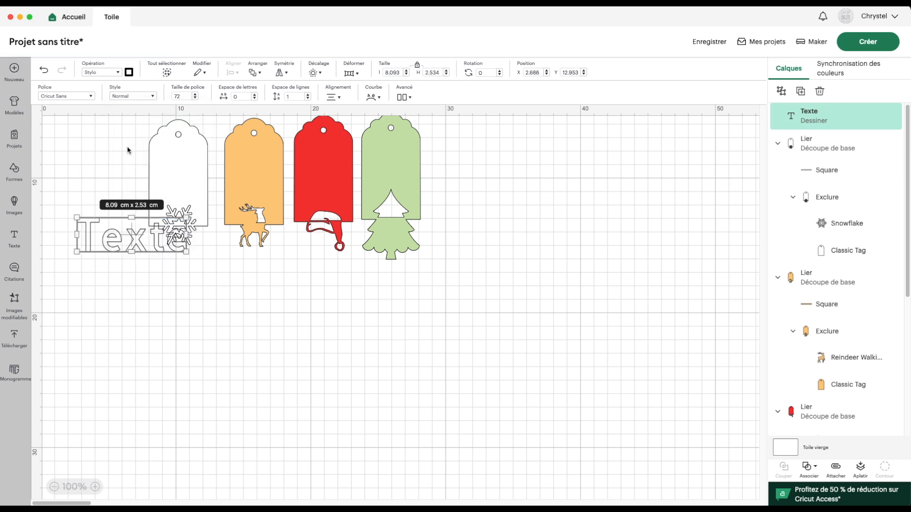
{"action": "left_click_drag", "start_coordinate": [137, 239], "coordinate": [222, 353]}
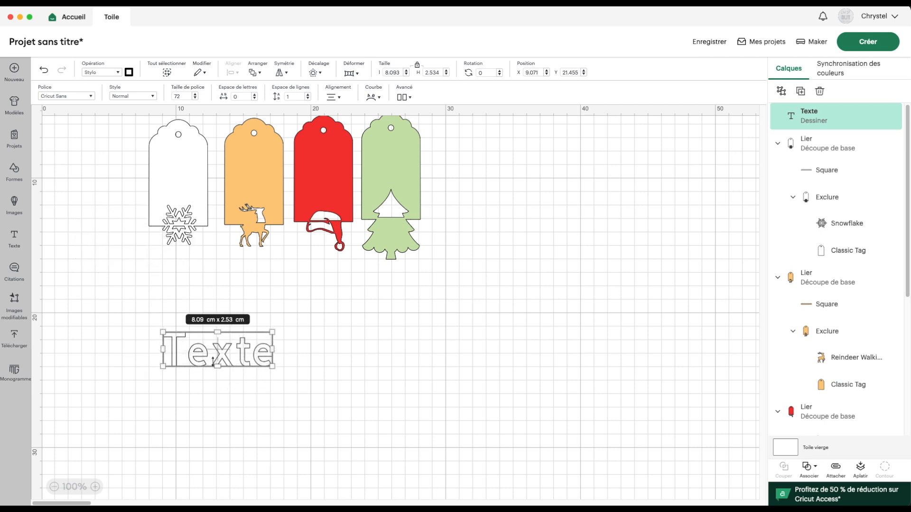
{"action": "left_click", "coordinate": [127, 95]}
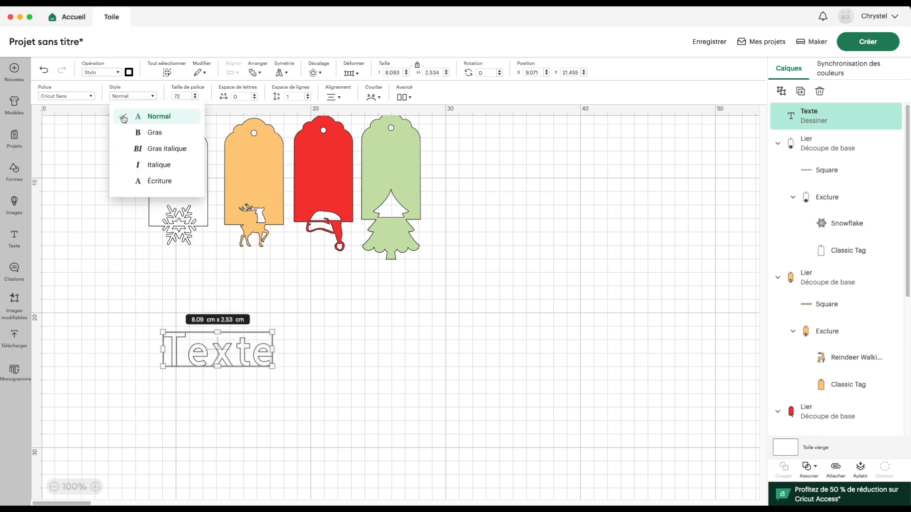
{"action": "left_click", "coordinate": [142, 180]}
Filter the Cricut fonts by Gratuit and Écriture and browse the matching fonts for the text
{"action": "left_click", "coordinate": [66, 96]}
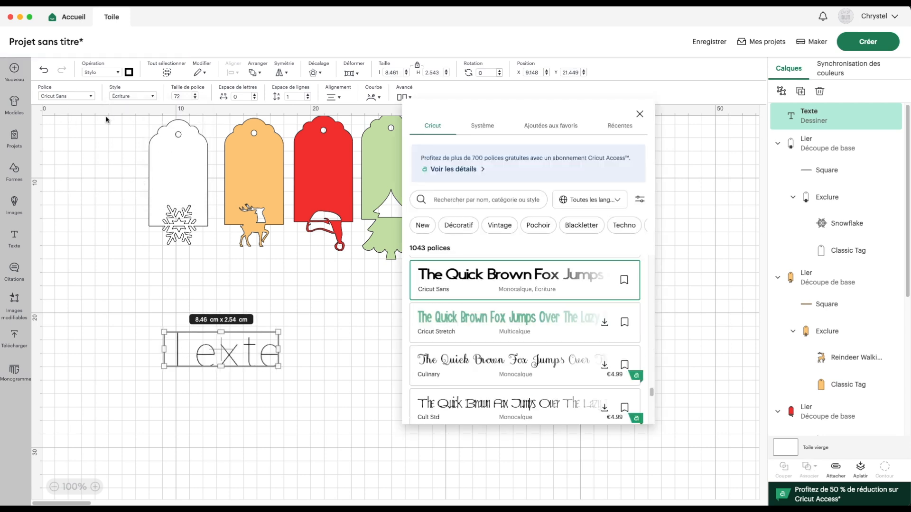
{"action": "left_click", "coordinate": [640, 199]}
{"action": "left_click", "coordinate": [572, 334]}
{"action": "left_click", "coordinate": [572, 302]}
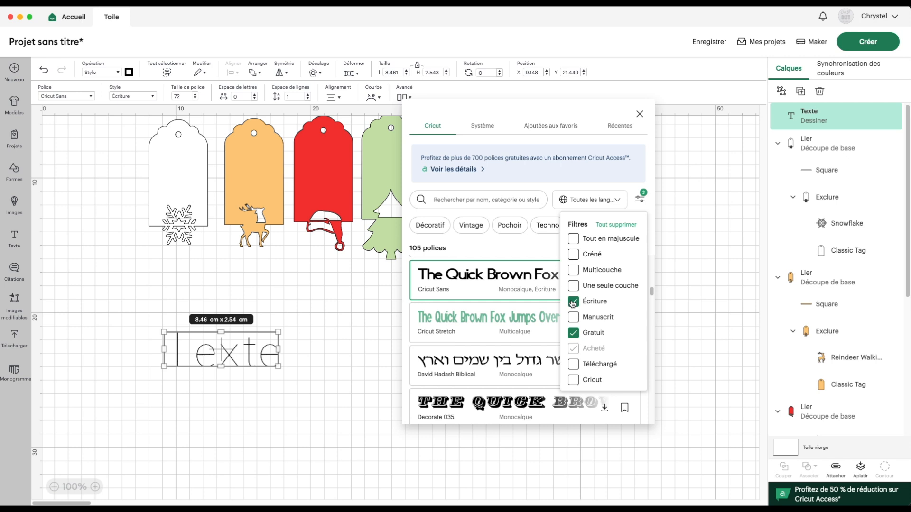
{"action": "left_click", "coordinate": [639, 199]}
{"action": "scroll", "coordinate": [492, 374], "scroll_direction": "down", "scroll_amount": 1}
{"action": "scroll", "coordinate": [492, 374], "scroll_direction": "down", "scroll_amount": 5}
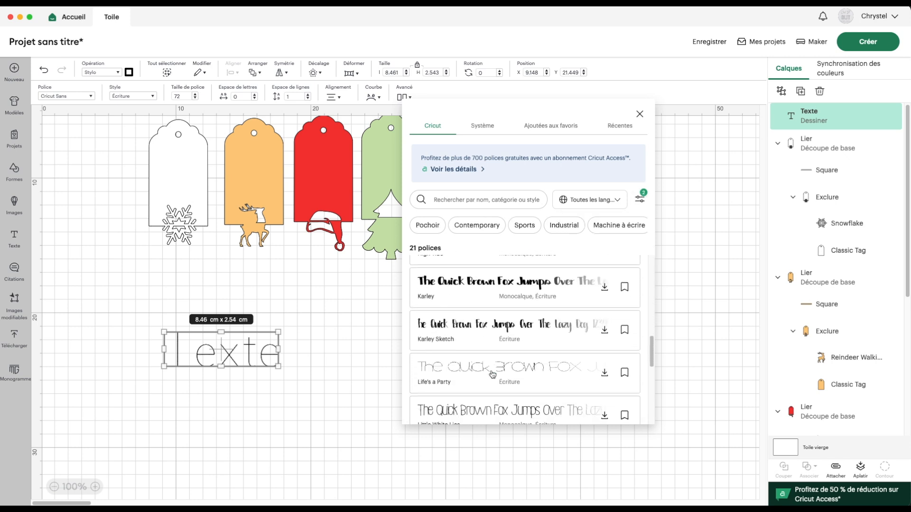
Apply the Life's a Party font to the text after trying Karley, and move the text just beneath the tags
{"action": "left_click", "coordinate": [442, 283]}
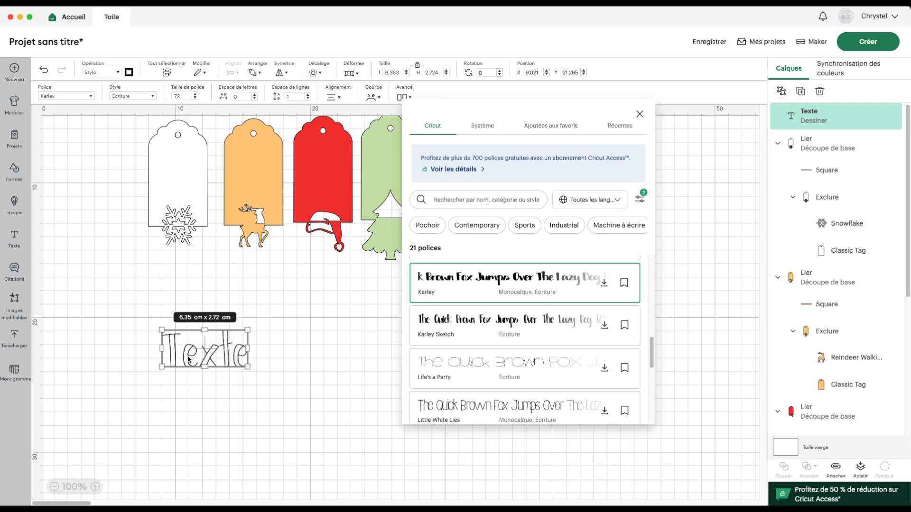
{"action": "left_click", "coordinate": [506, 367]}
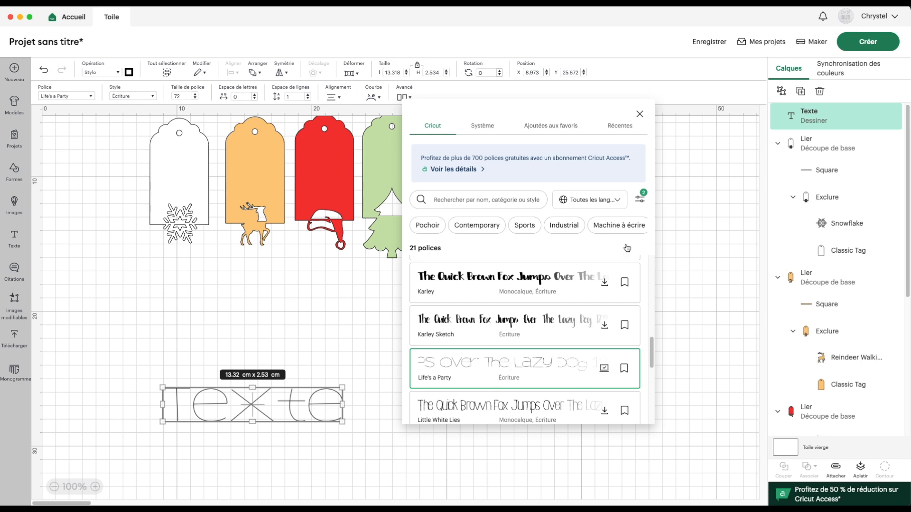
{"action": "left_click", "coordinate": [639, 114]}
{"action": "scroll", "coordinate": [282, 451], "scroll_direction": "up", "scroll_amount": 2}
{"action": "left_click_drag", "start_coordinate": [282, 451], "coordinate": [323, 340]}
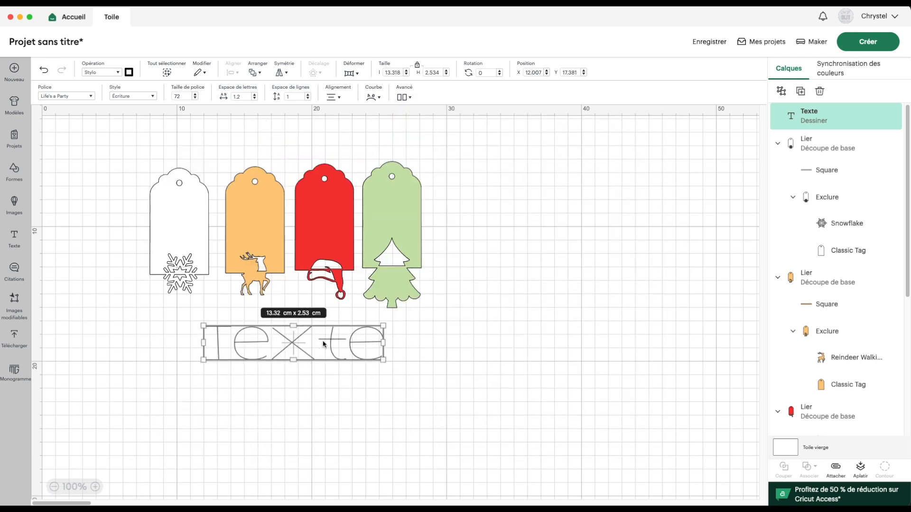
Replace the placeholder text with three lines: "Joyeux", "Noel" without the diaeresis, and the recipient's first name
{"action": "double_click", "coordinate": [323, 340]}
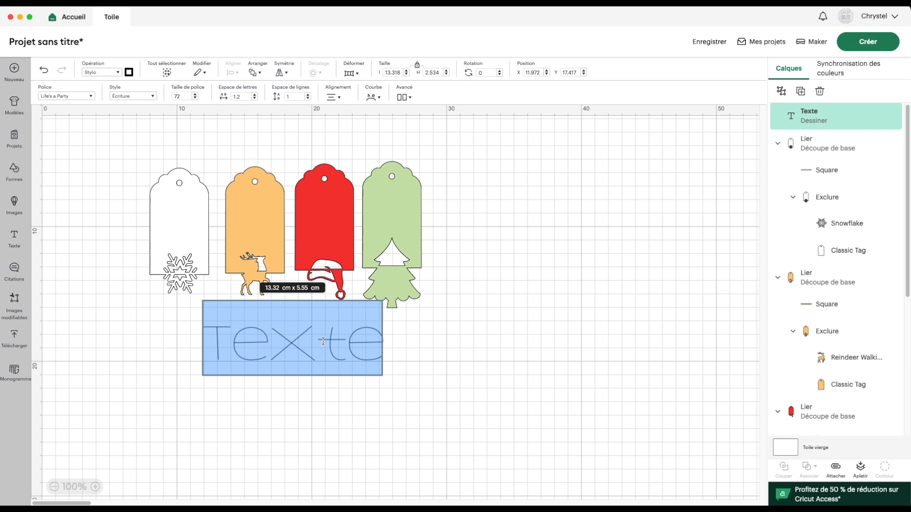
{"action": "type", "text": "Joyeux"}
{"action": "key", "text": "Return"}
{"action": "type", "text": "No"}
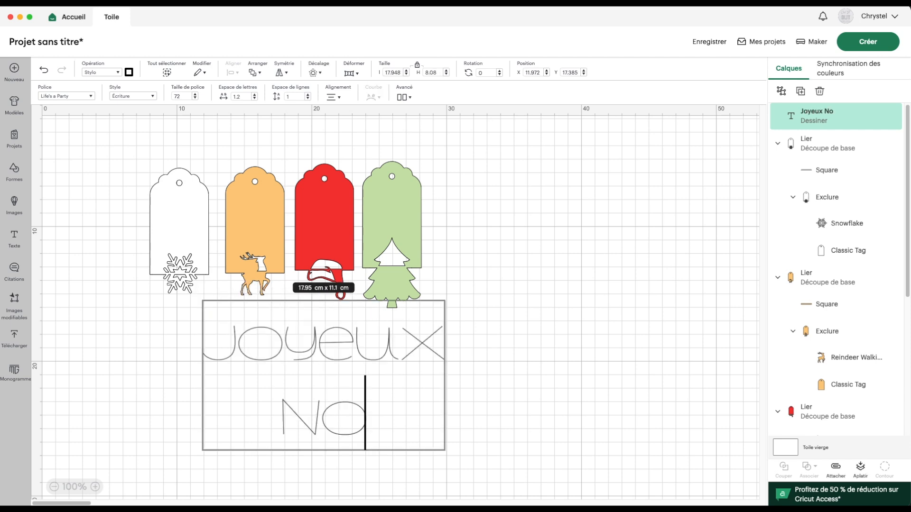
{"action": "type", "text": "ë"}
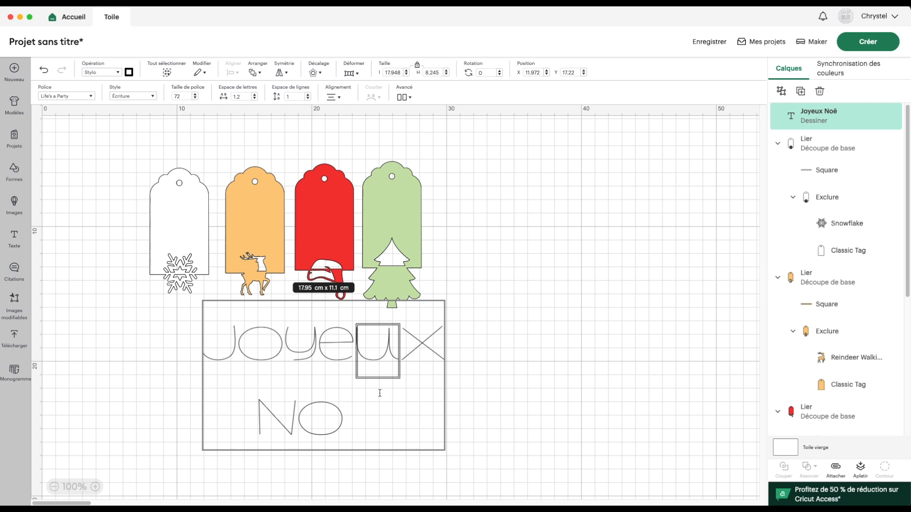
{"action": "key", "text": "BackSpace"}
{"action": "type", "text": "el"}
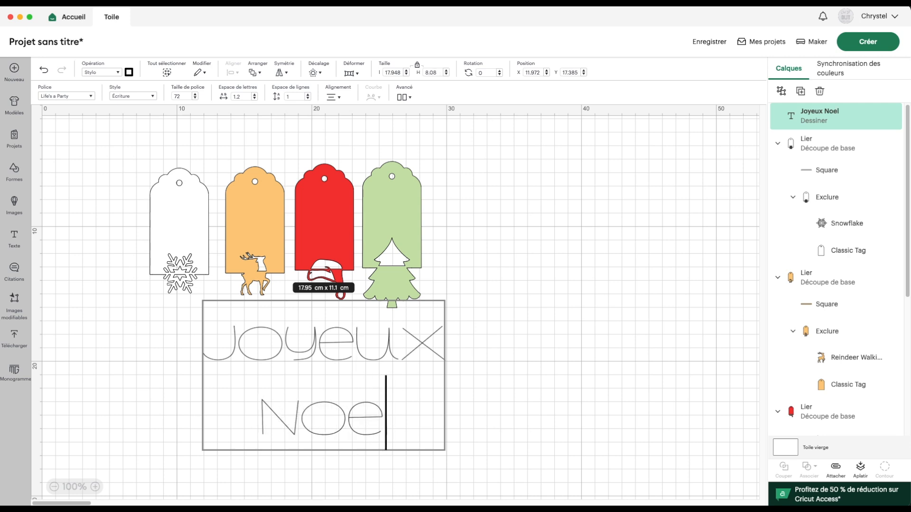
{"action": "key", "text": "Return"}
{"action": "type", "text": "Chrystel"}
Shrink the greeting to about 3.12 x 2.33 cm and place it on the white tag above the snowflake
{"action": "left_click_drag", "start_coordinate": [350, 403], "coordinate": [299, 296]}
{"action": "left_click_drag", "start_coordinate": [407, 386], "coordinate": [182, 219]}
{"action": "left_click", "coordinate": [131, 237]}
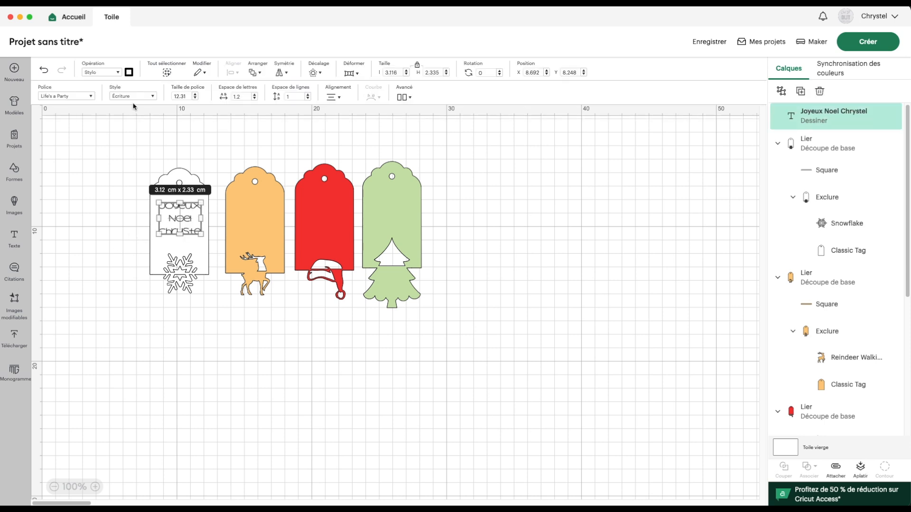
{"action": "left_click", "coordinate": [119, 73]}
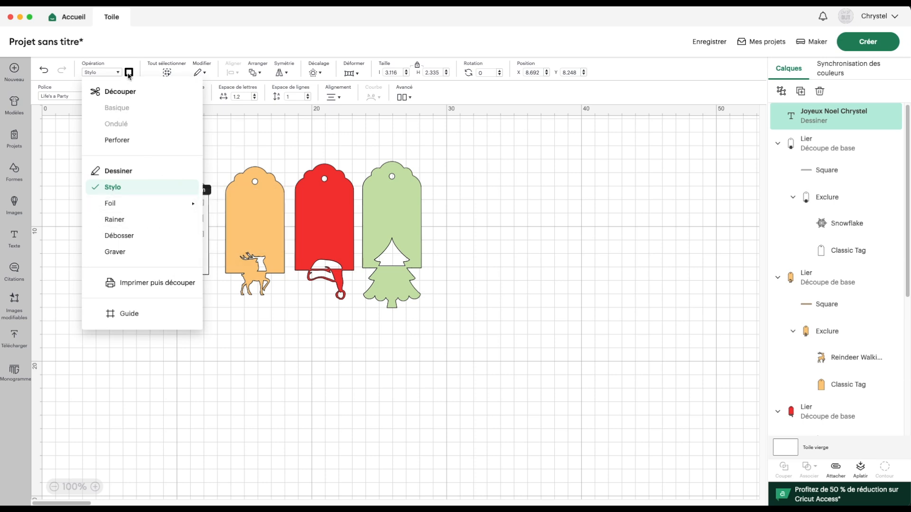
{"action": "left_click", "coordinate": [129, 72]}
{"action": "left_click", "coordinate": [128, 73]}
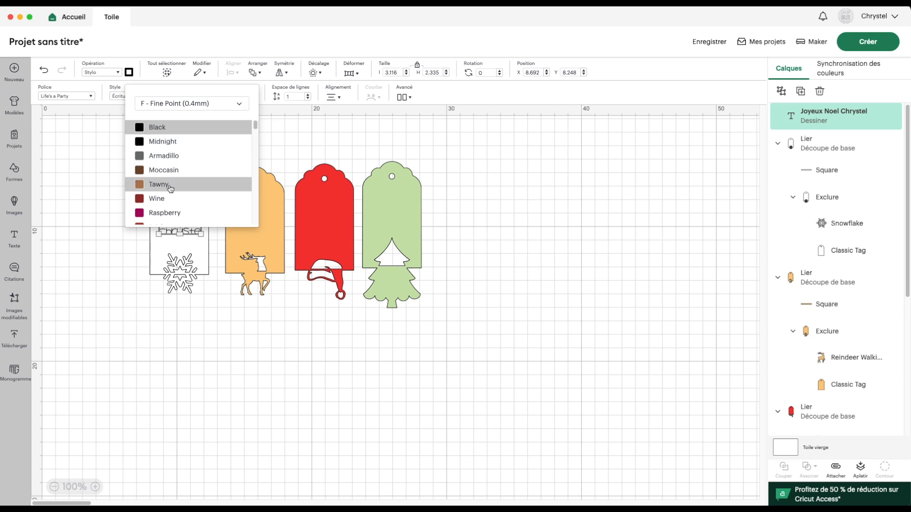
{"action": "left_click", "coordinate": [95, 201]}
Centre the greeting horizontally on the snowflake tag and join the two with Attacher
{"action": "left_click_drag", "start_coordinate": [134, 166], "coordinate": [99, 225]}
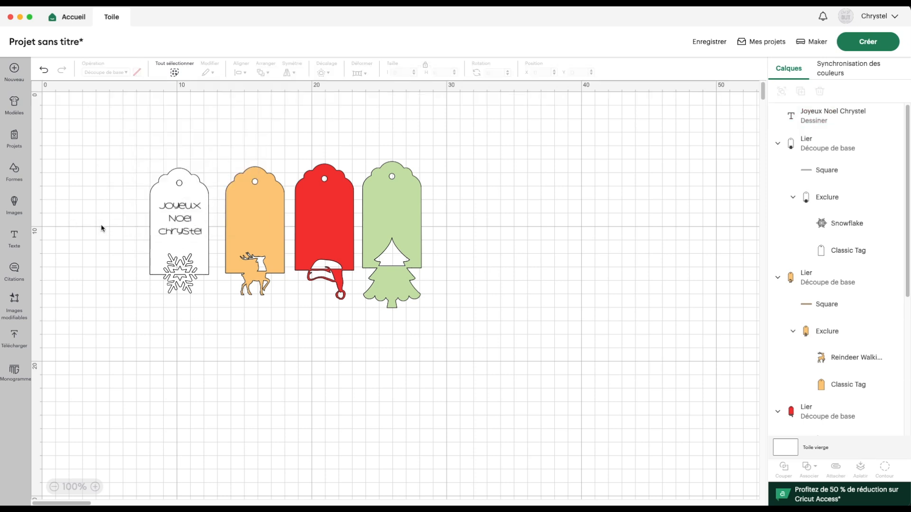
{"action": "left_click_drag", "start_coordinate": [140, 170], "coordinate": [205, 231]}
{"action": "left_click", "coordinate": [233, 73]}
{"action": "left_click", "coordinate": [293, 127]}
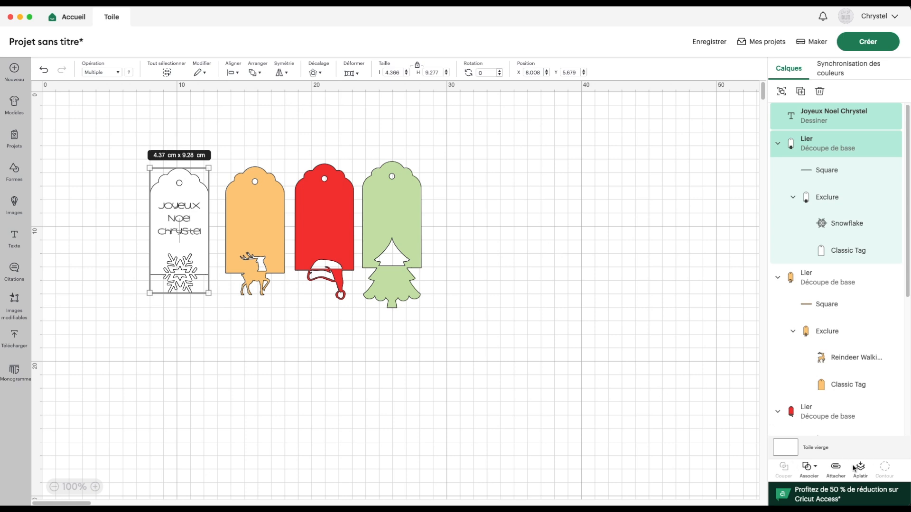
{"action": "left_click", "coordinate": [836, 469]}
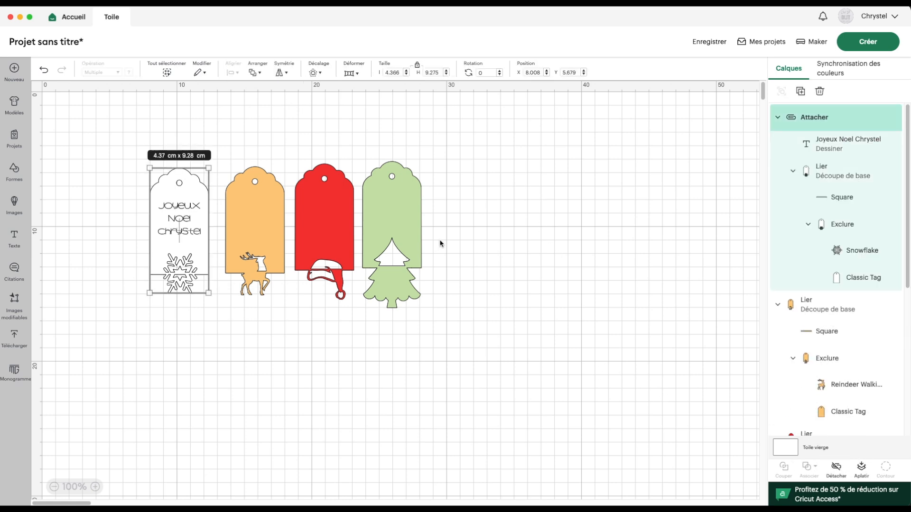
Open the cutting preparation, review the mats for the four tag colours and return to the canvas
{"action": "left_click", "coordinate": [868, 41]}
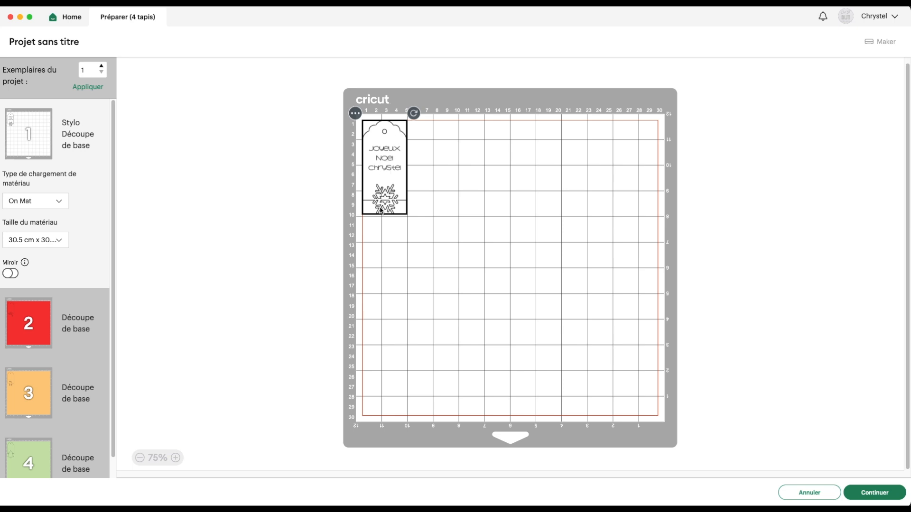
{"action": "left_click", "coordinate": [14, 321]}
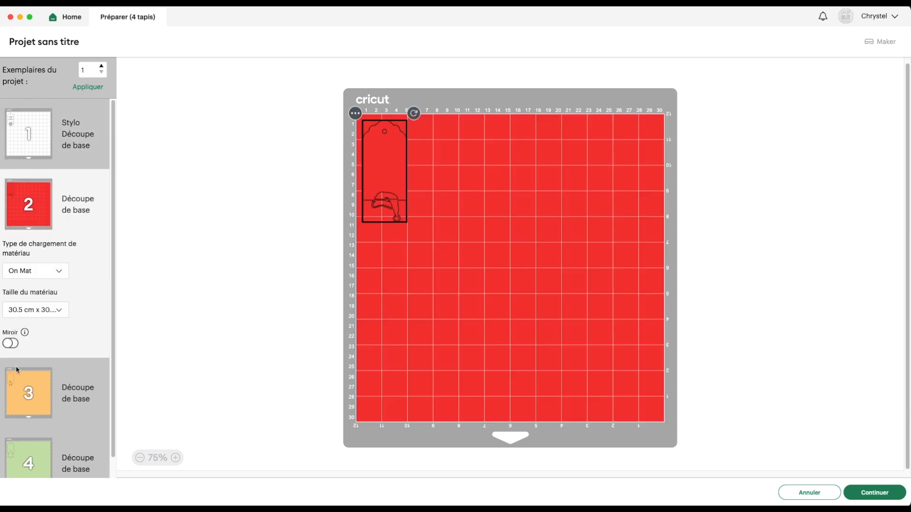
{"action": "left_click", "coordinate": [32, 396]}
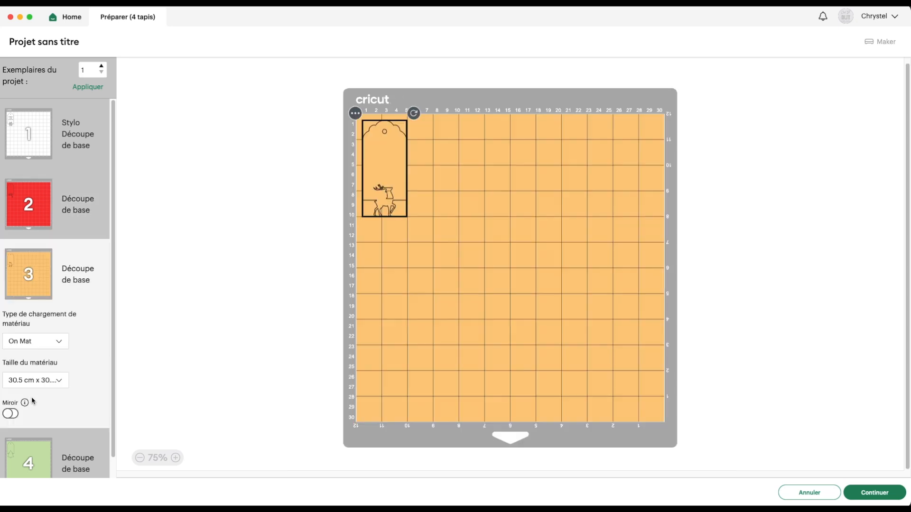
{"action": "left_click", "coordinate": [31, 454]}
{"action": "left_click", "coordinate": [812, 491]}
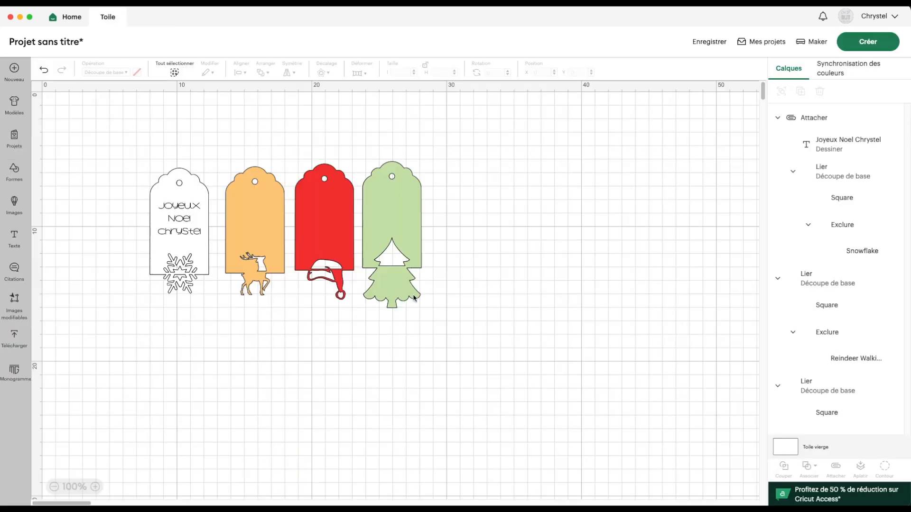